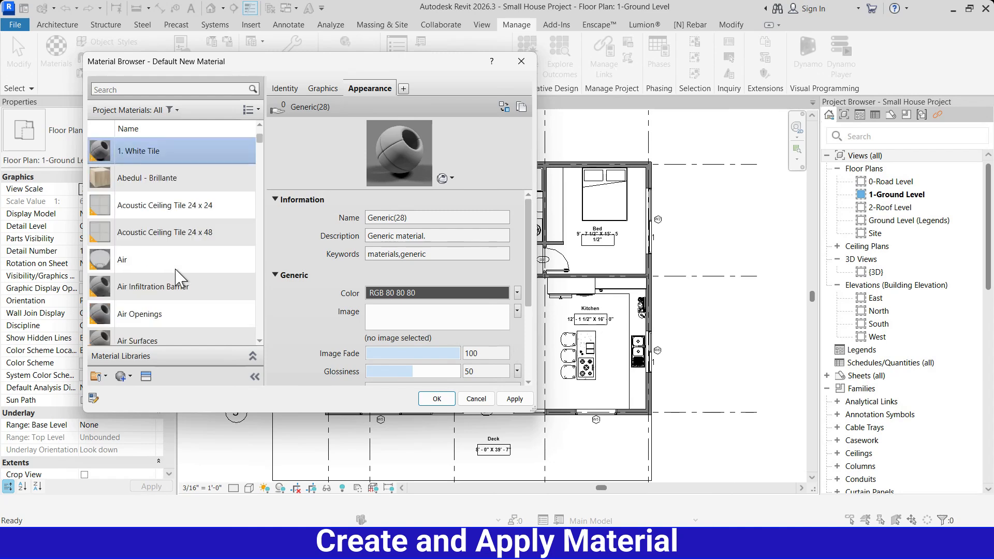
Step: Search the appearance assets for "White tile" and replace the 1. White Tile material's appearance with the 1in Square - Ivory asset
scroll(176, 279, down, 1)
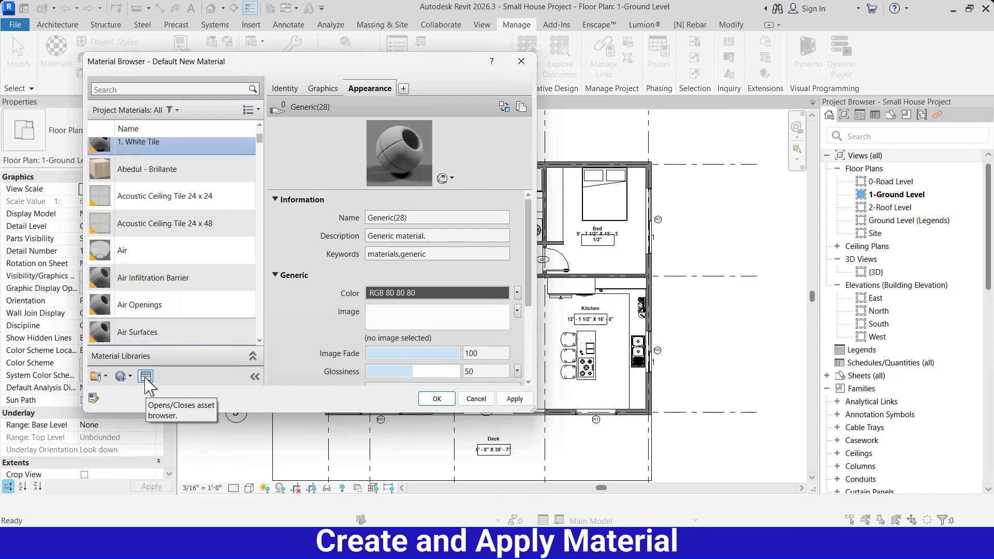
click(145, 378)
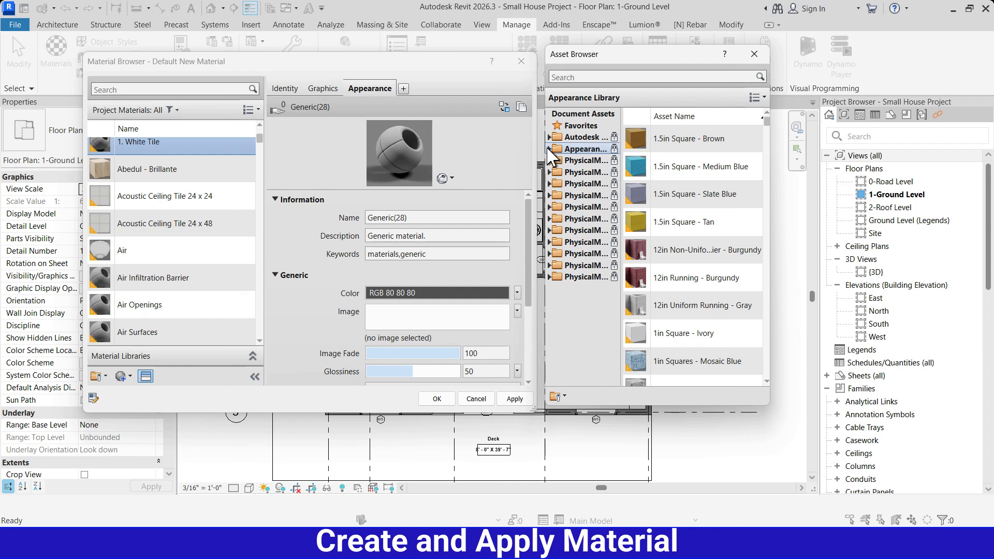
click(549, 148)
click(582, 76)
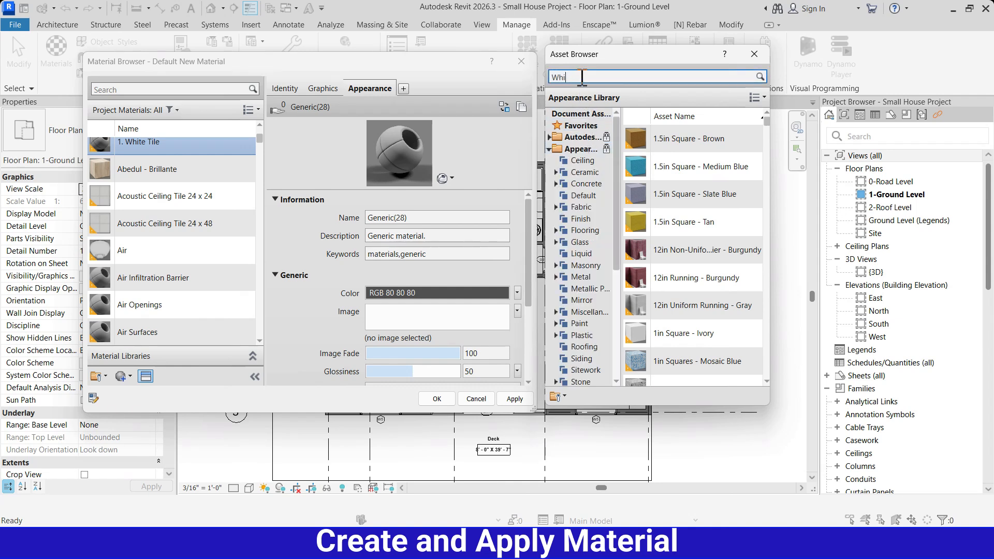
text(White tile)
key(Return)
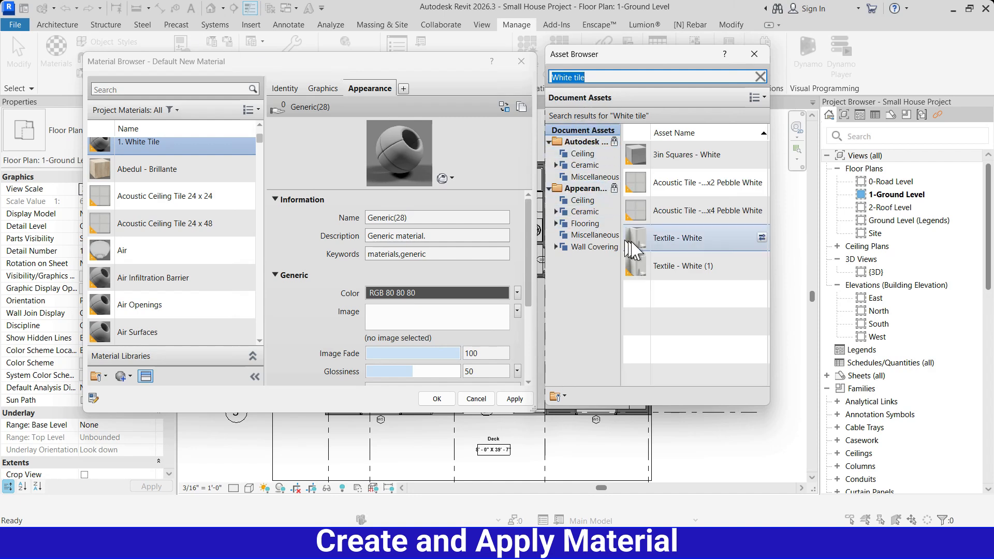
click(585, 189)
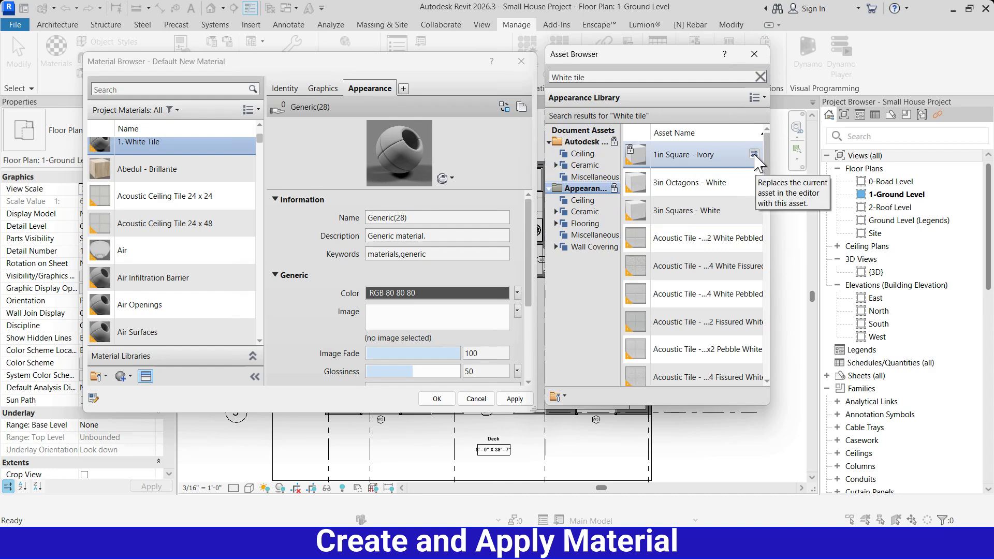
click(755, 156)
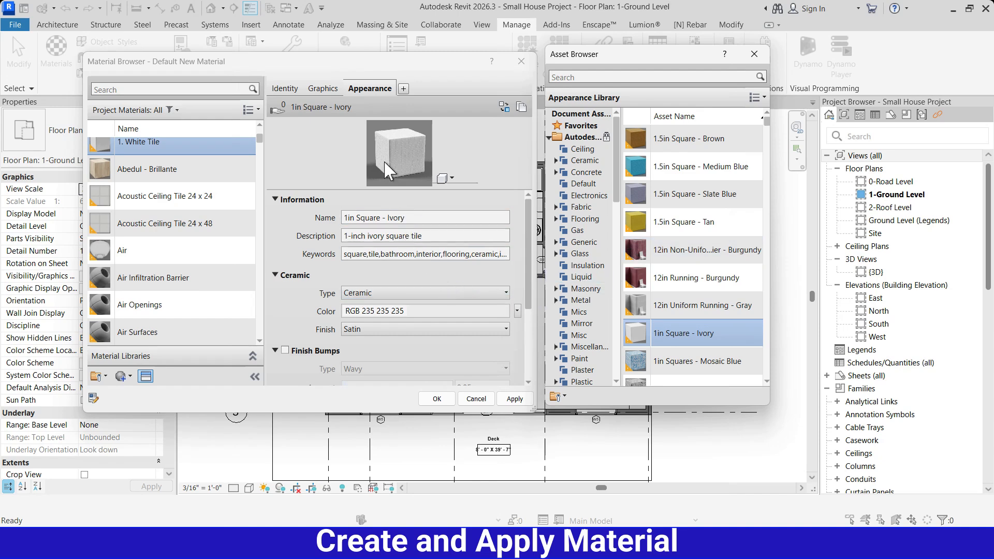
Step: Set the relief pattern image's sample size to 2'-0" wide and high, and save the 1. White Tile material
scroll(321, 202, down, 3)
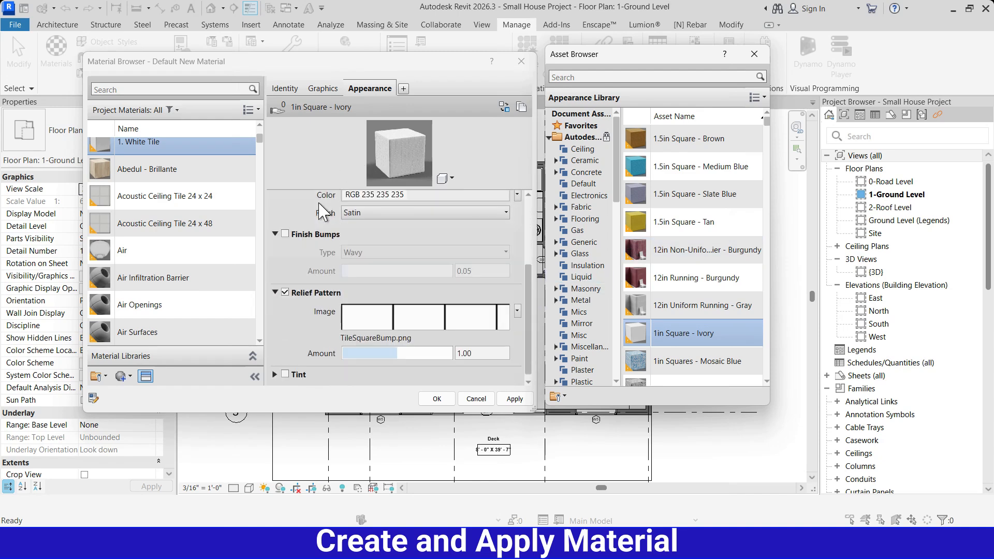
click(400, 319)
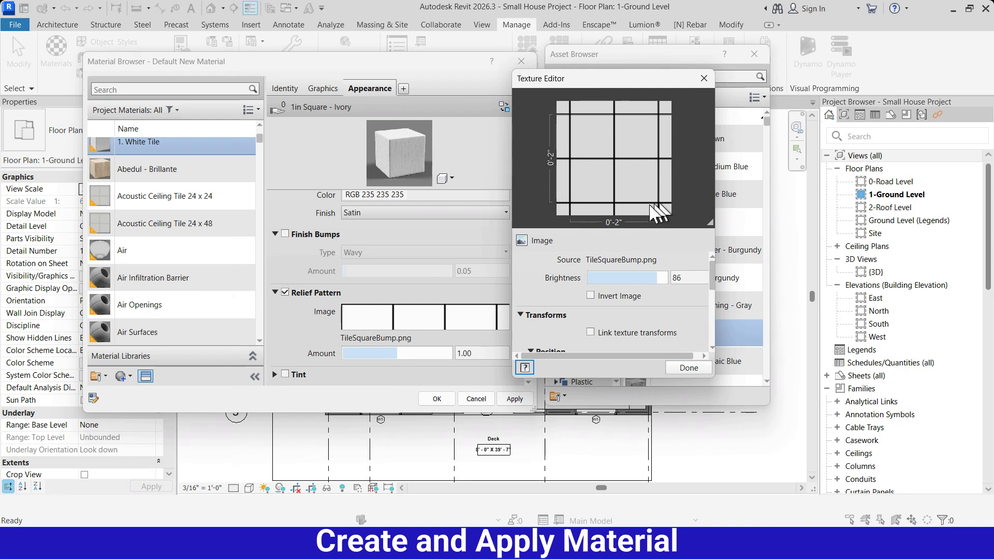
scroll(538, 248, down, 5)
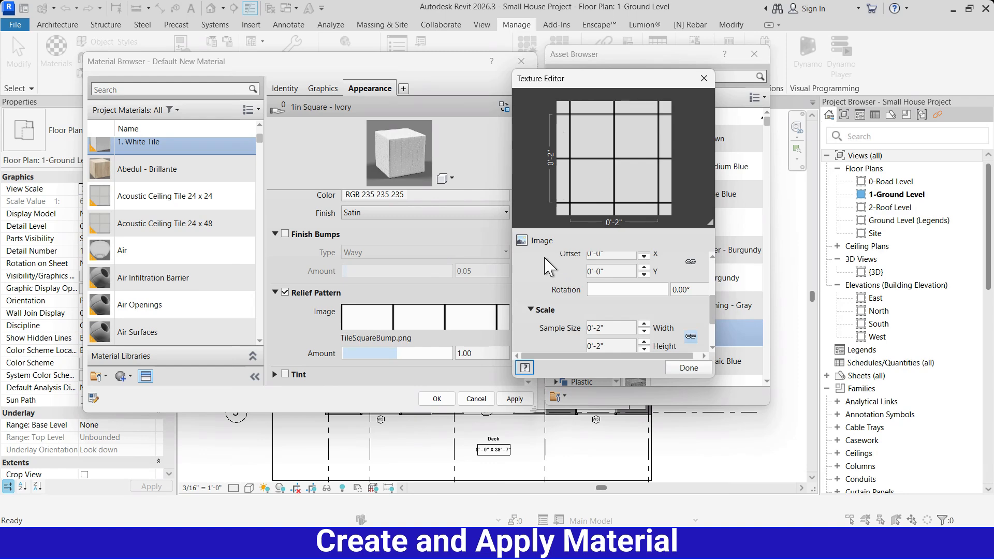
double_click(617, 328)
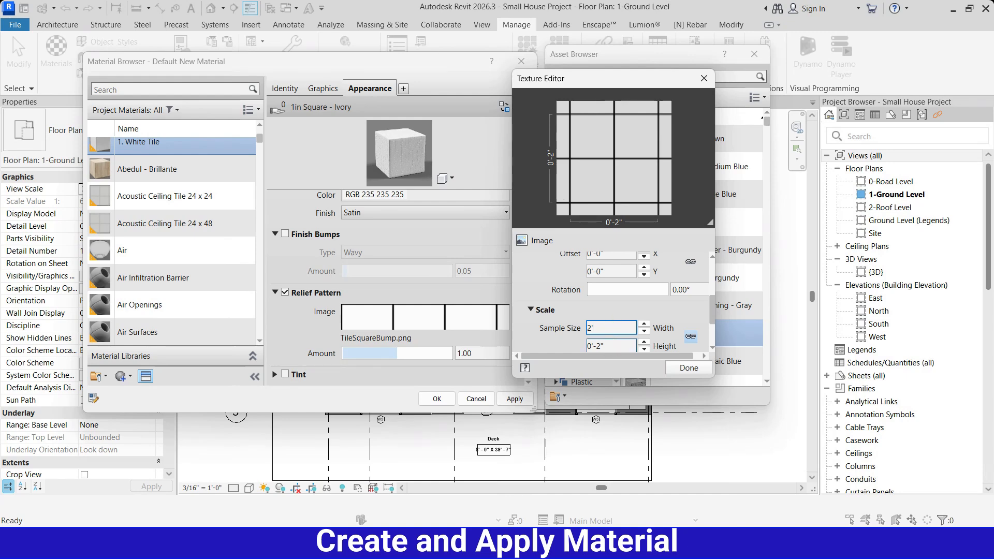
key(Tab)
click(529, 328)
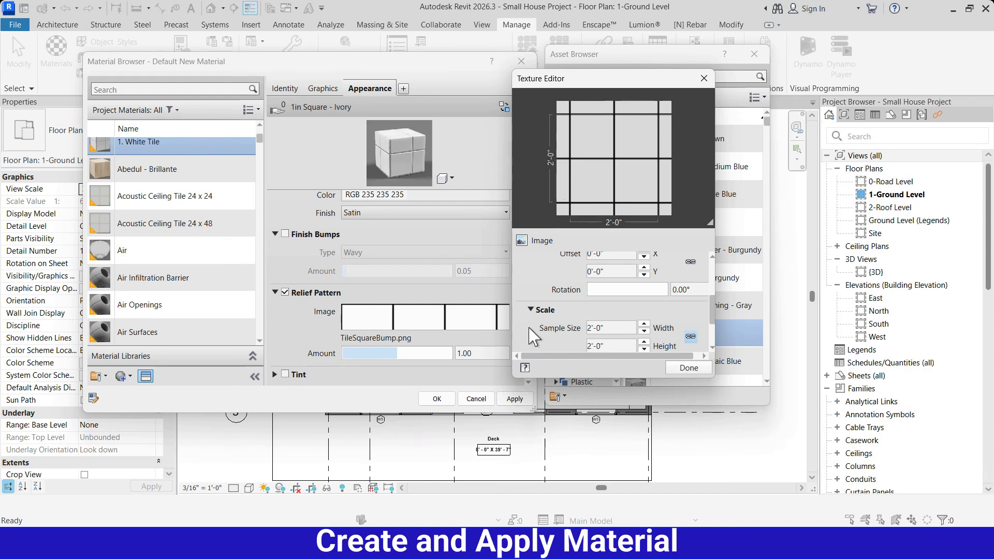
click(686, 367)
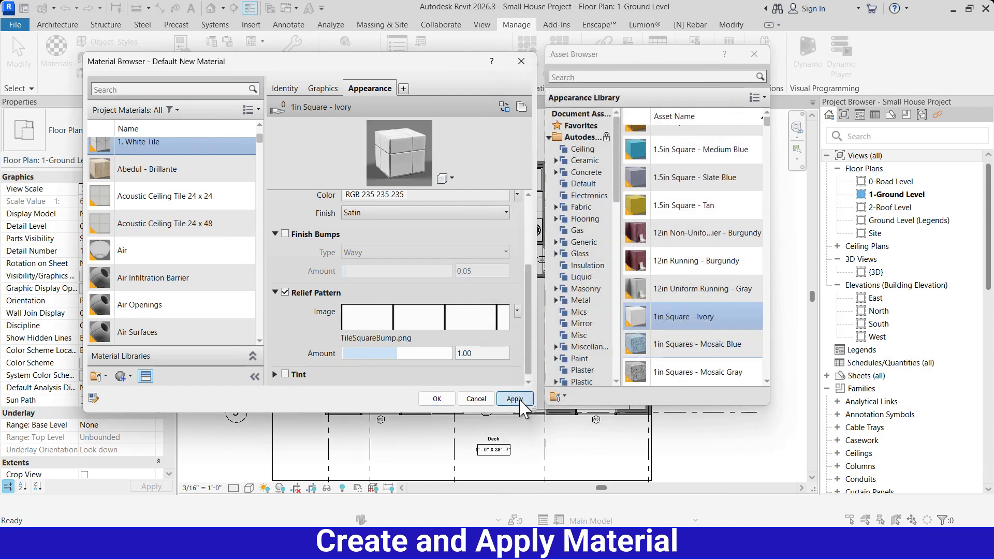
click(437, 399)
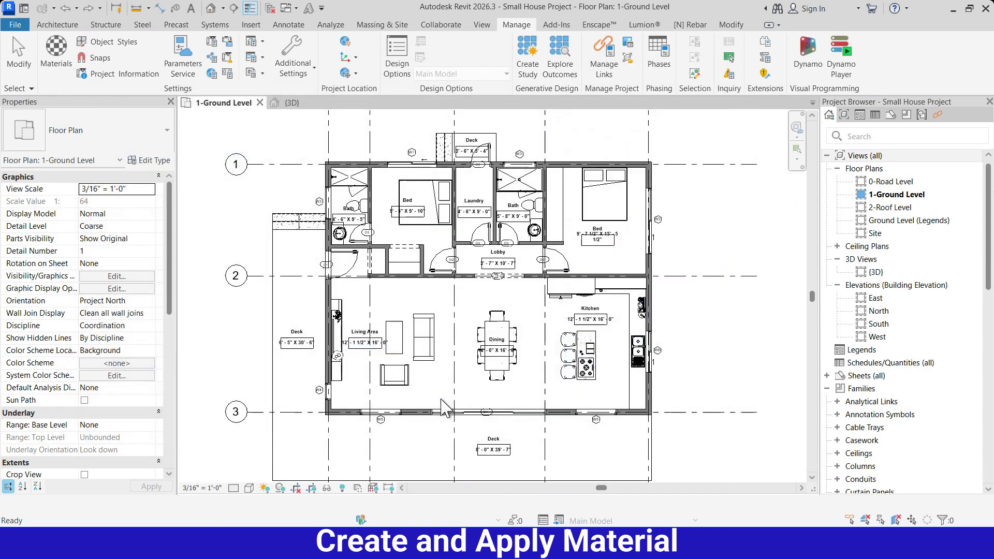
Step: Open the {3D} view and lower the top of the section box below the roof to expose the rooms
click(462, 370)
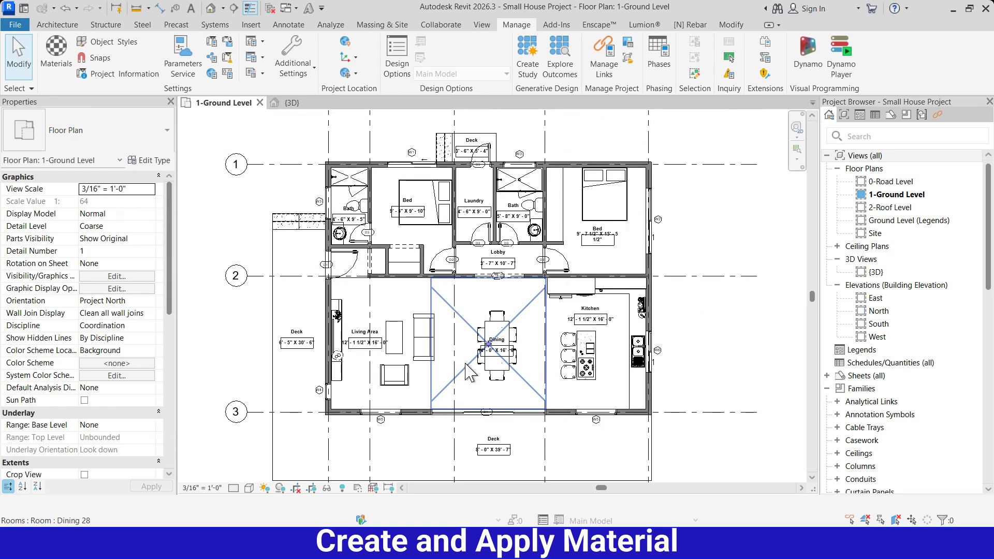
click(291, 103)
scroll(593, 228, up, 1)
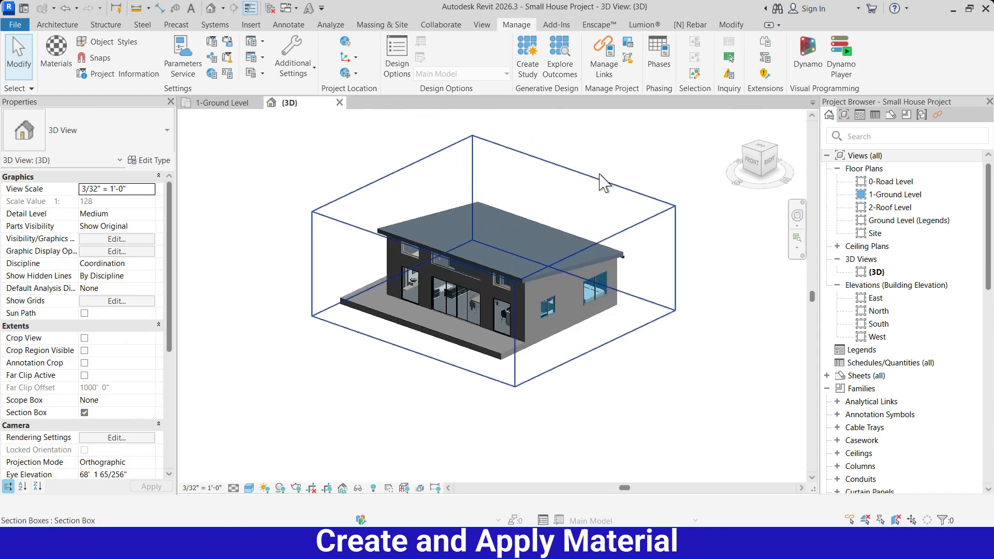
click(600, 179)
drag(493, 206, 493, 265)
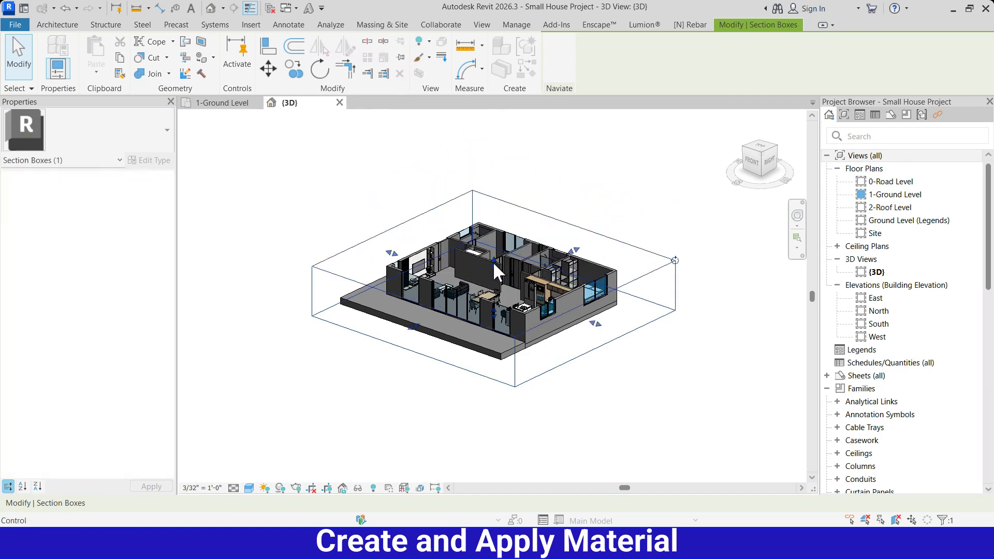
Step: Paint the bathroom floor face with 1. White Tile and display the 3D view in the Realistic visual style
shift+middle_drag(534, 170, 552, 379)
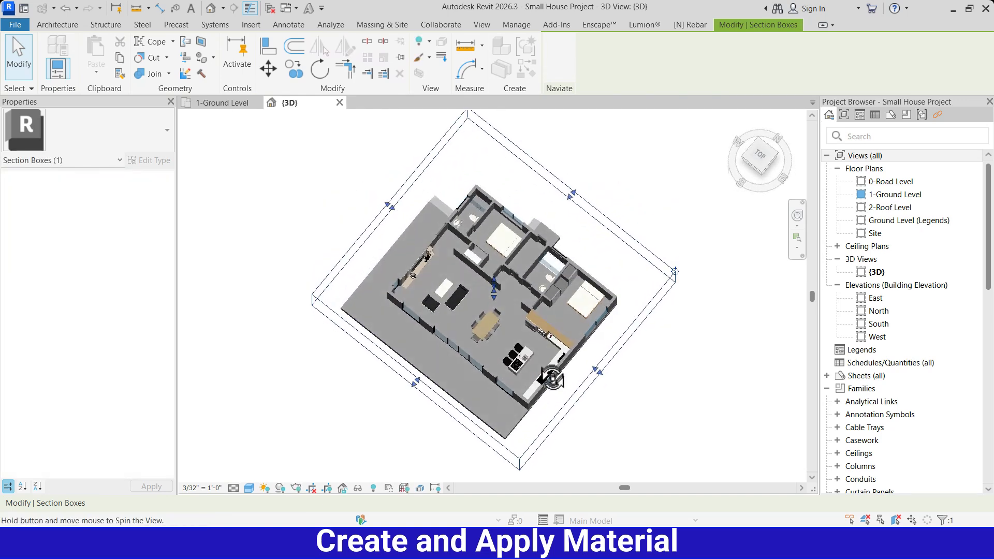
scroll(494, 262, up, 2)
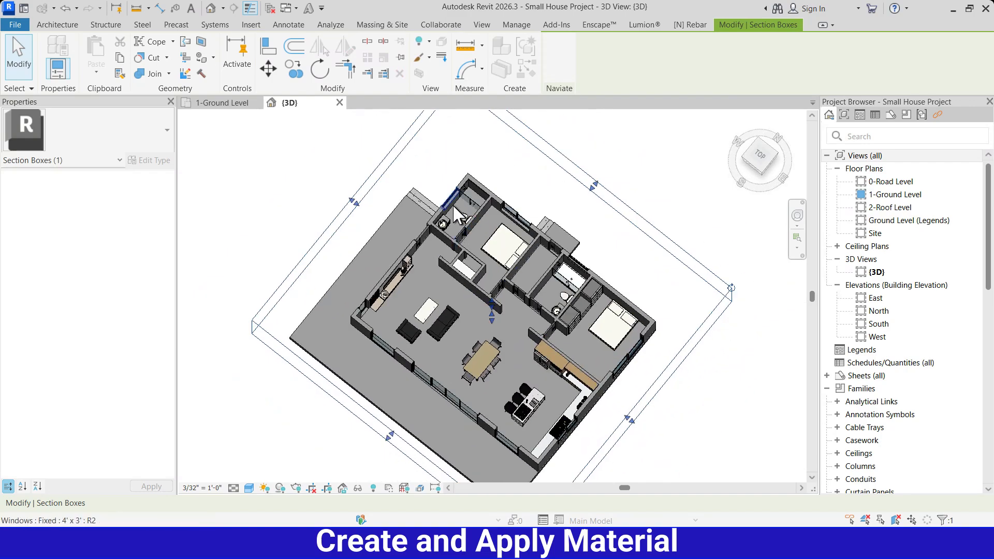
scroll(453, 204, up, 2)
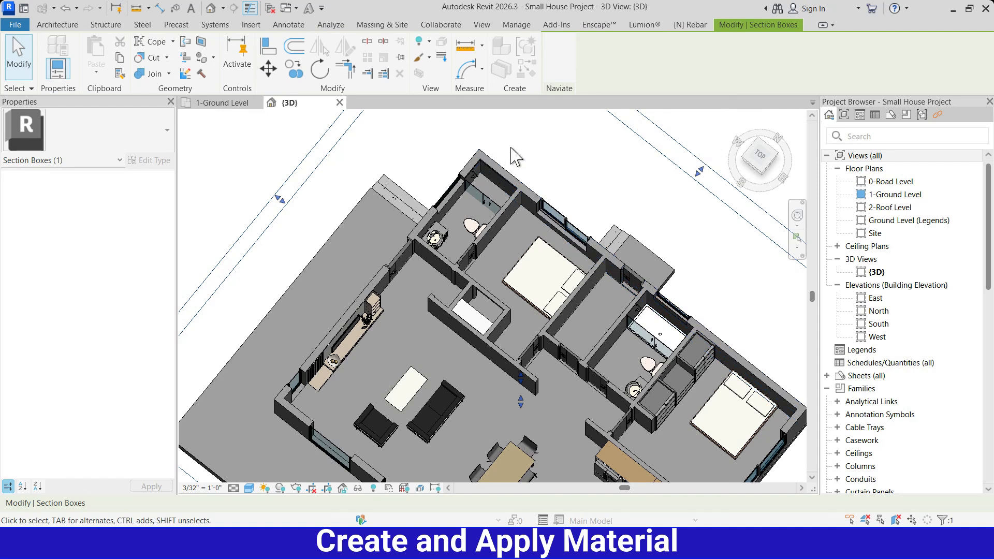
click(201, 63)
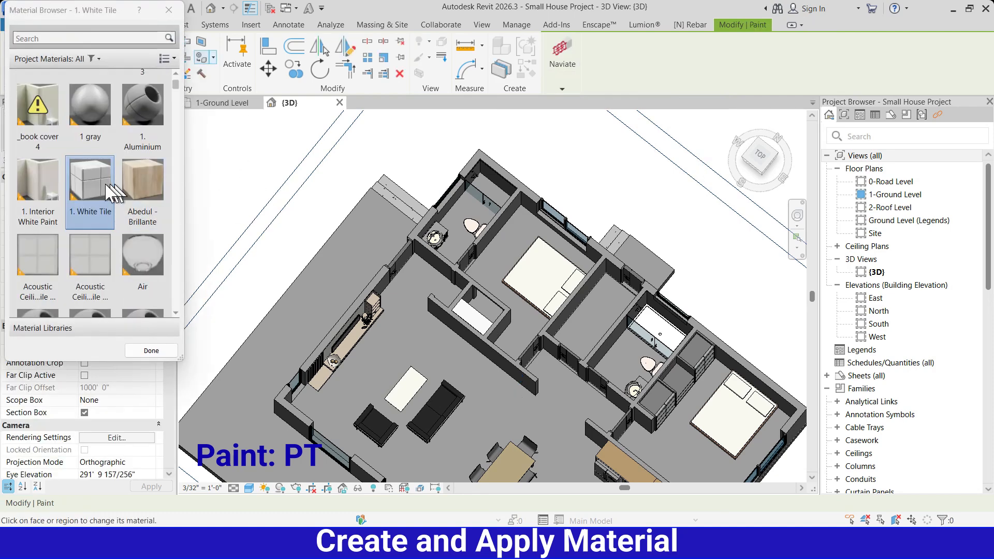
click(462, 210)
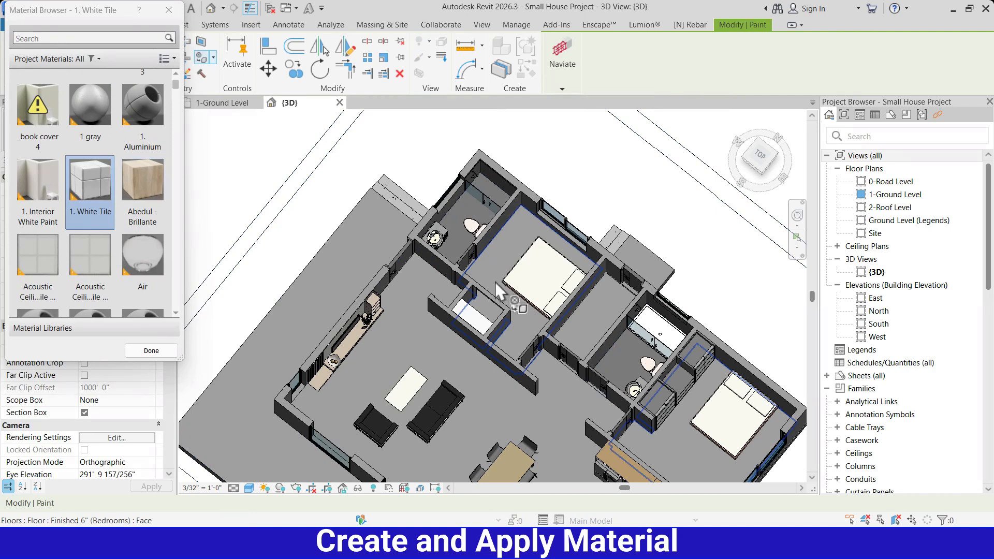
click(249, 488)
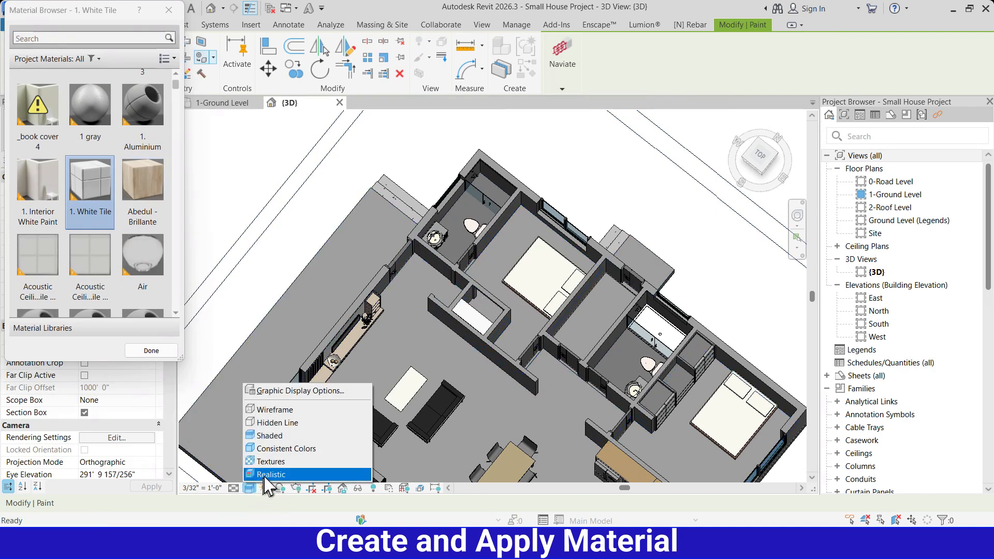
click(270, 474)
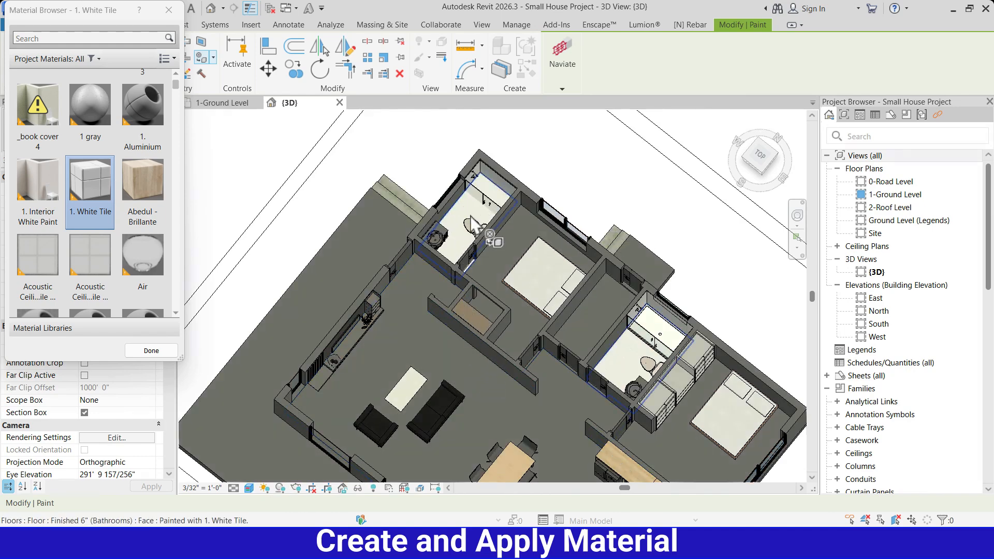
key(Escape)
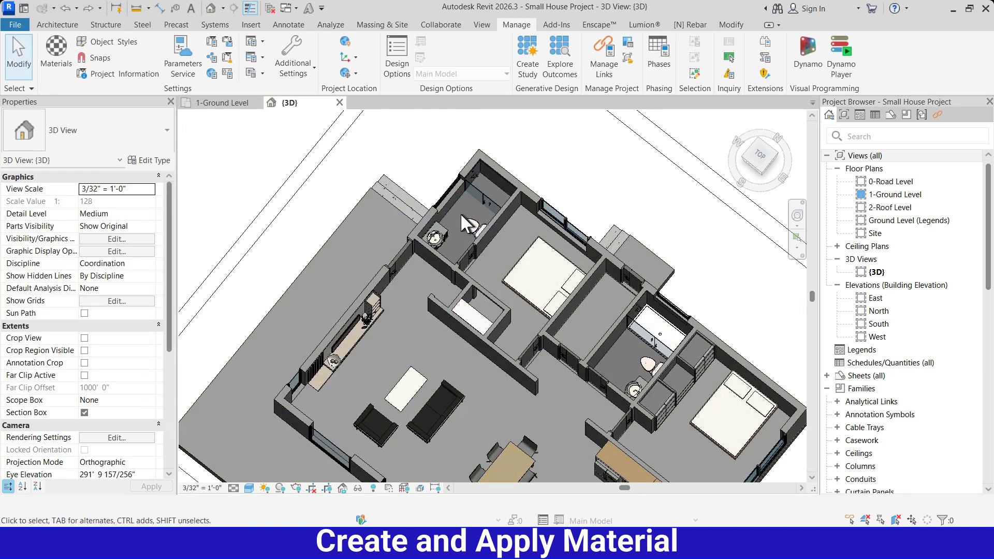
Step: Assign 1. White Tile as the material of the Finish 1 layer in the Finished 6" (Bathrooms) floor type
scroll(460, 213, up, 4)
click(447, 193)
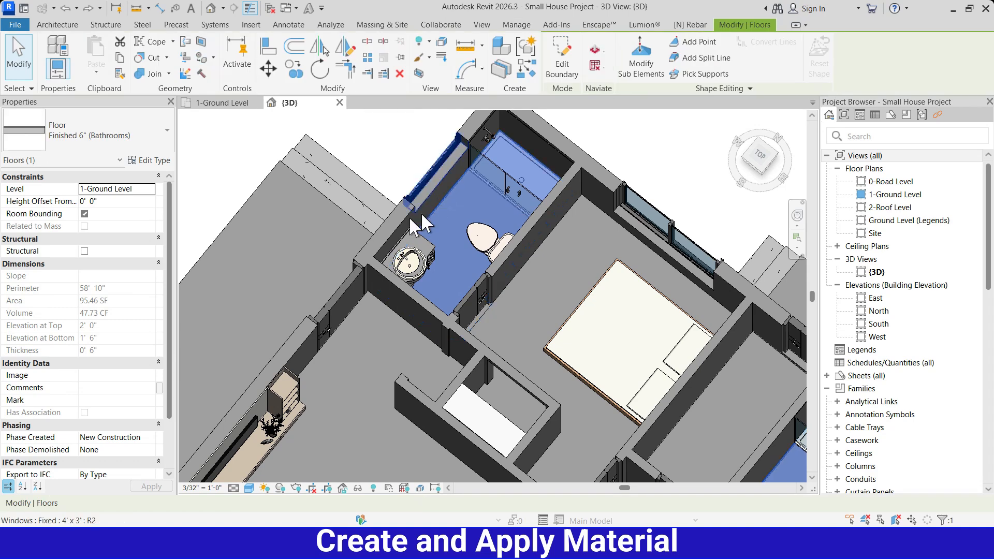
click(140, 160)
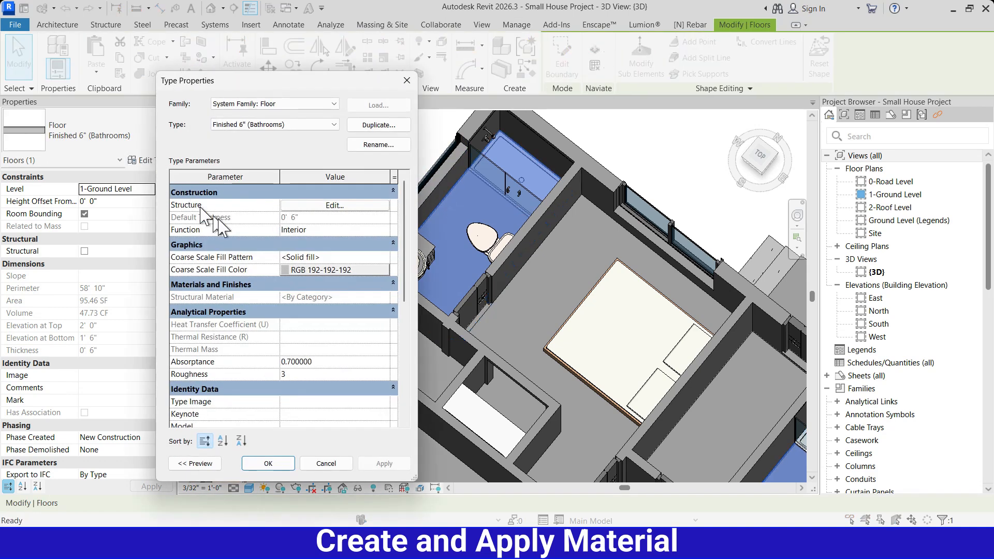
click(346, 205)
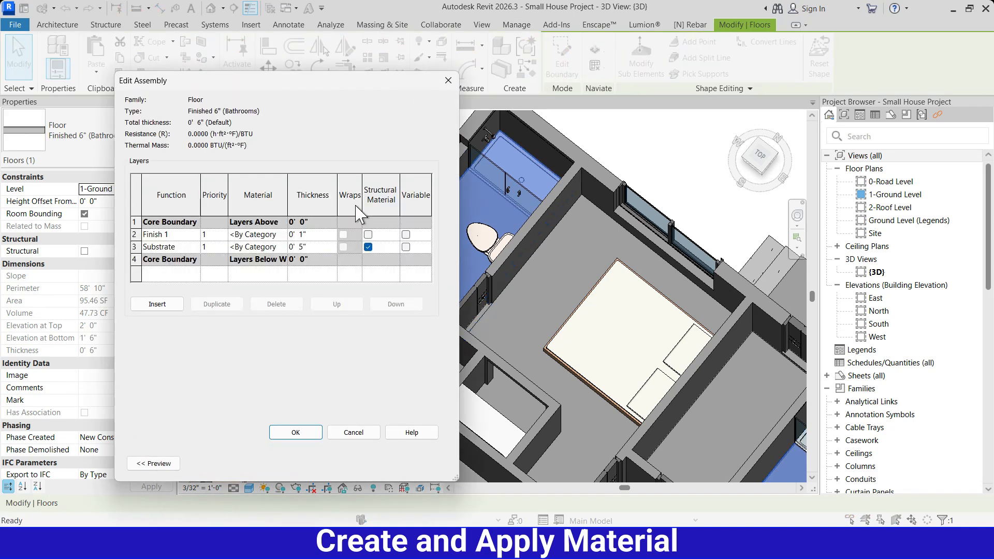
click(281, 233)
click(284, 234)
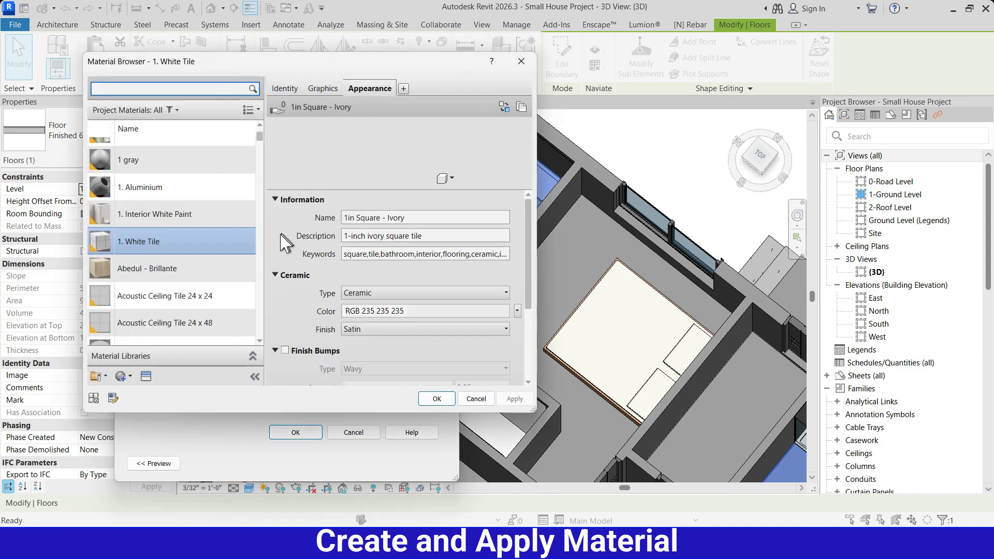
click(132, 242)
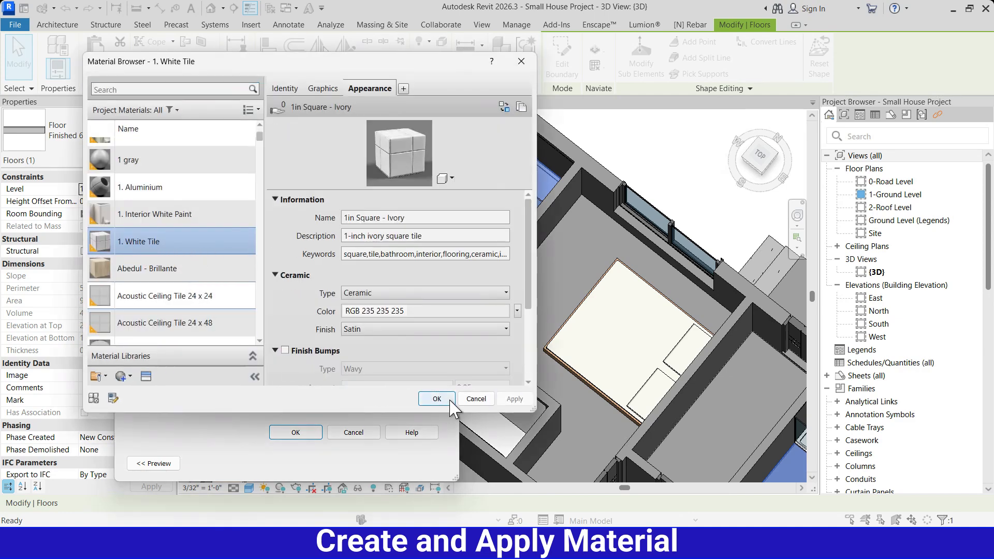
click(437, 400)
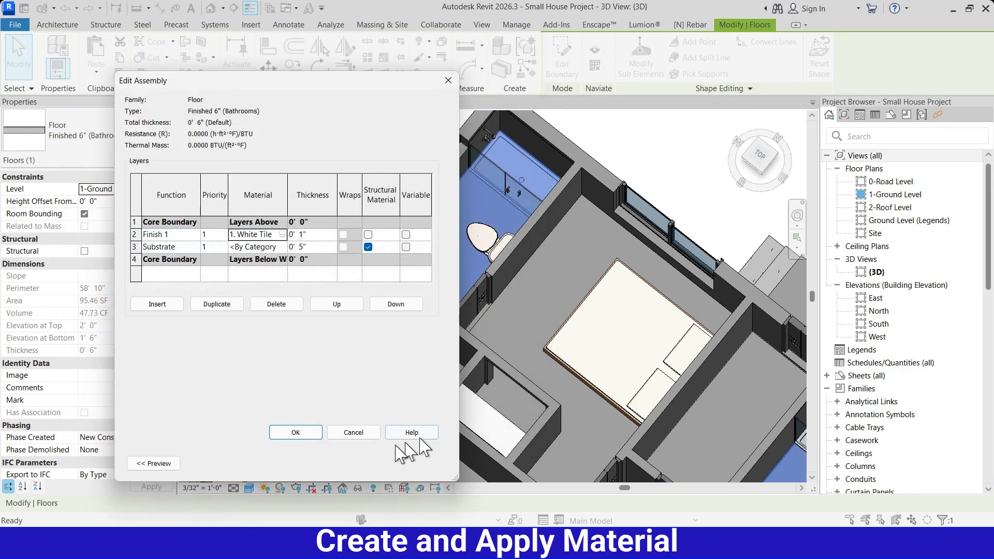
click(315, 433)
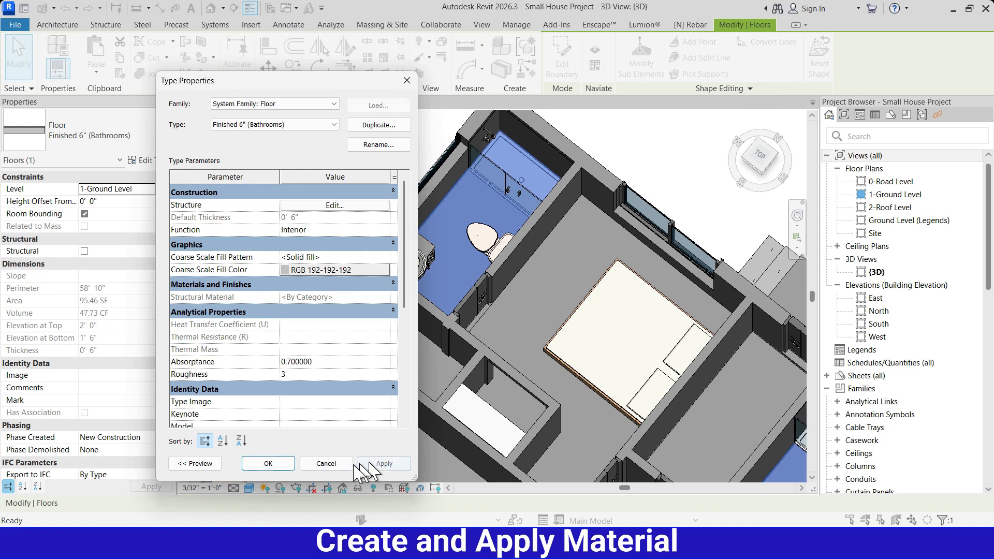
click(268, 463)
key(Escape)
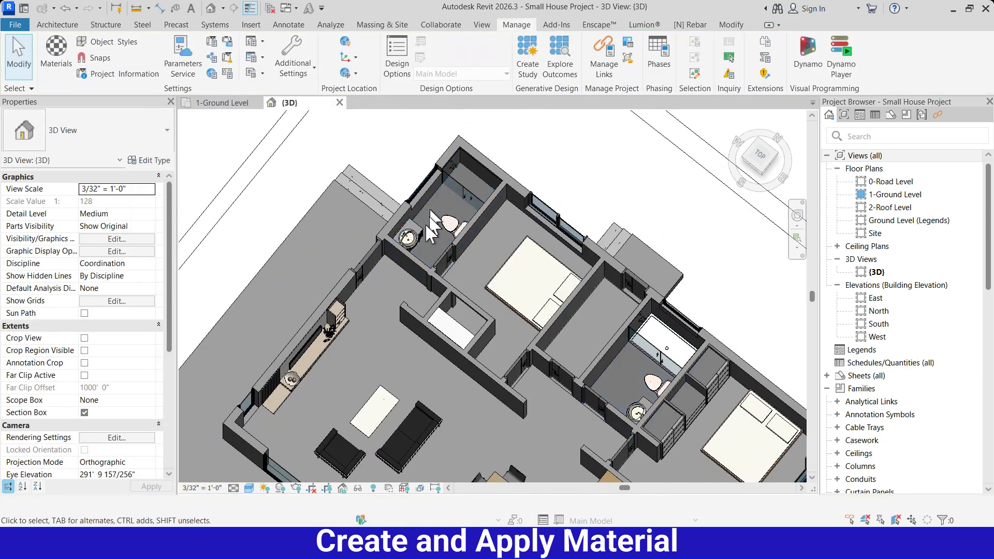
Step: Switch the 3D view's visual style to Realistic to show the tile material on the bathroom floors
click(249, 489)
click(272, 477)
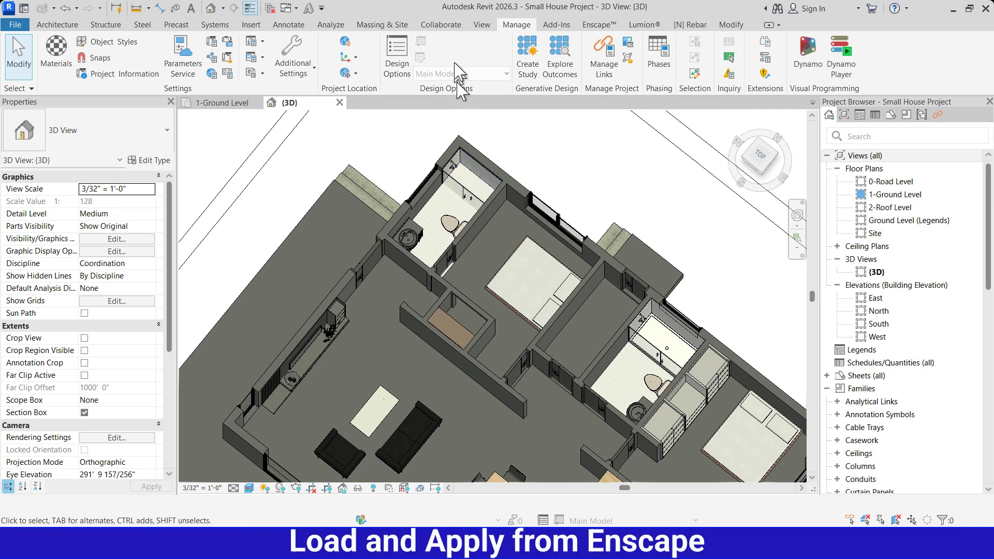
Step: Open the Enscape Material Library and show its Wood category
click(599, 25)
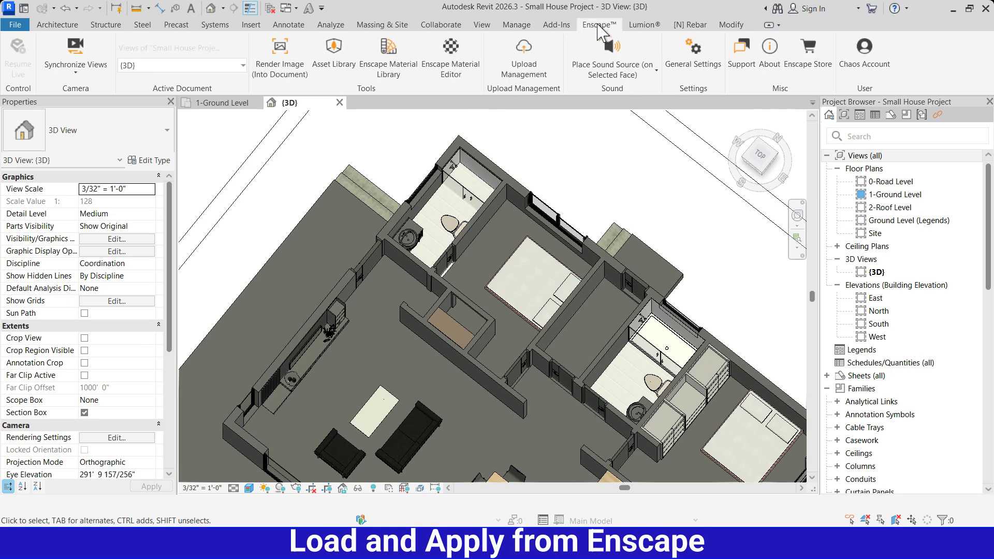
click(385, 67)
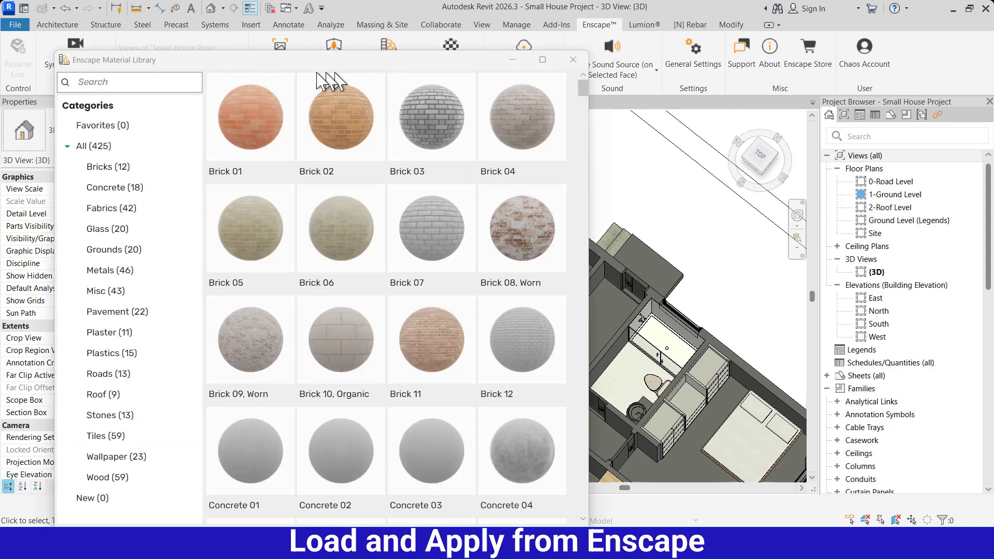
drag(288, 66, 388, 39)
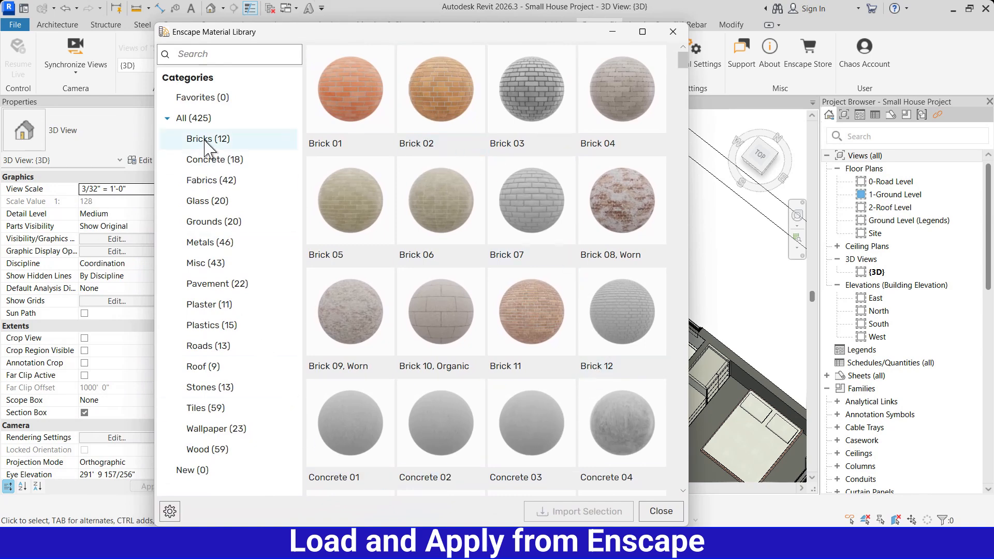
click(208, 454)
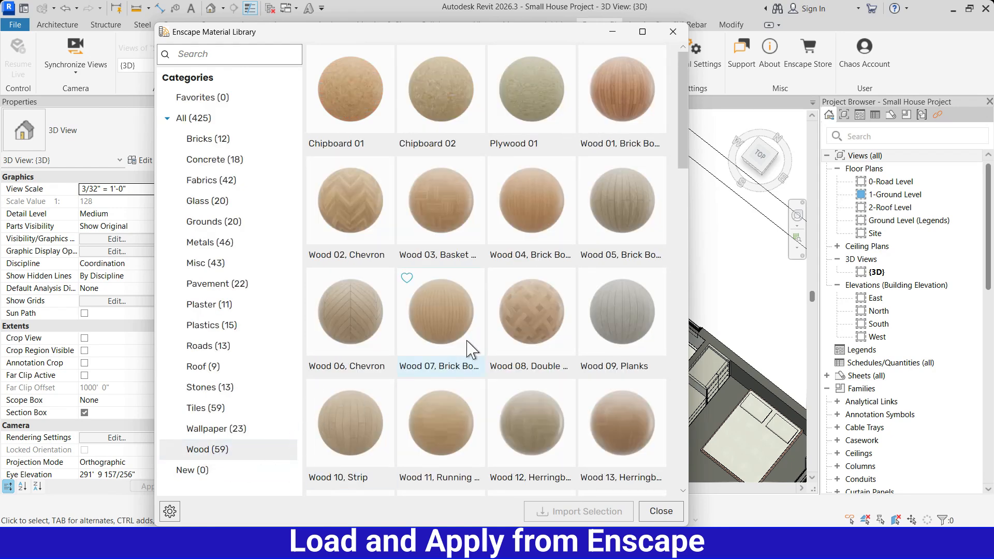
Step: Import the Wood 02, Chevron, Wood 10, Strip and Wood 38, Brick Bond materials into the project and close the library
click(350, 195)
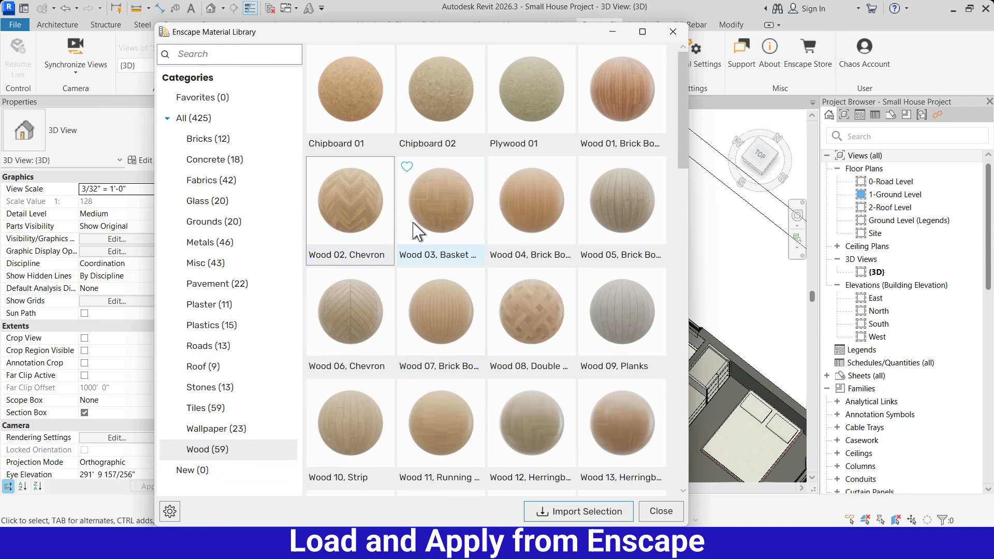
scroll(417, 232, down, 4)
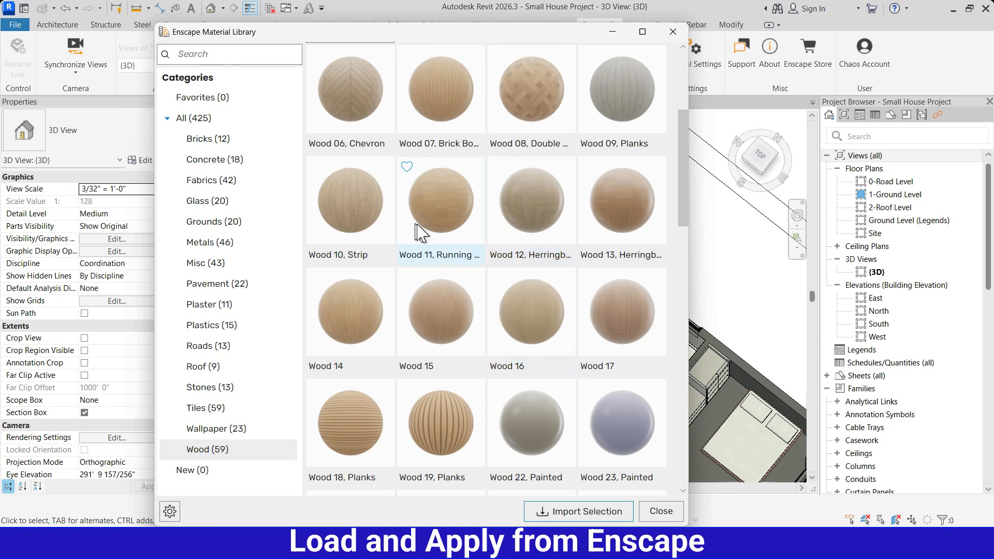
click(344, 199)
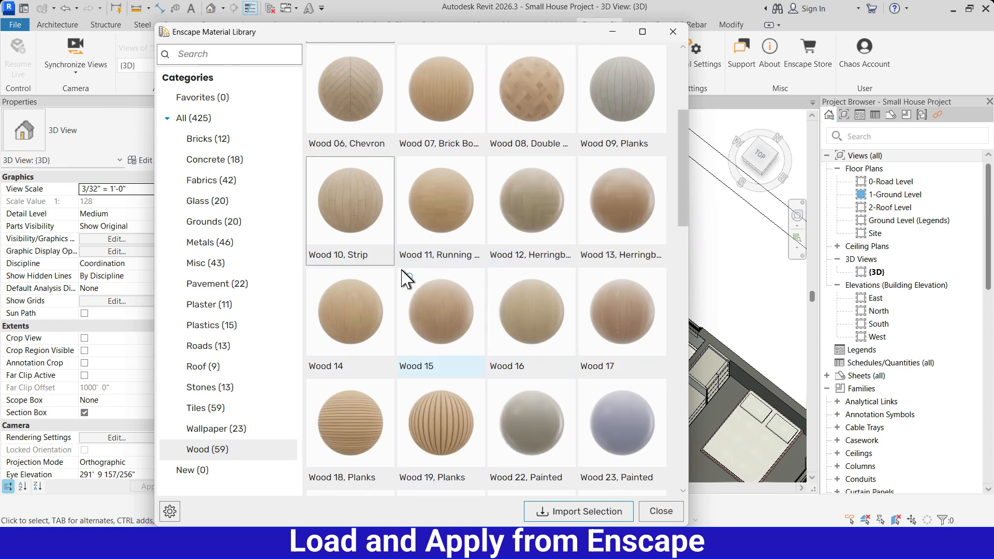
scroll(407, 278, down, 8)
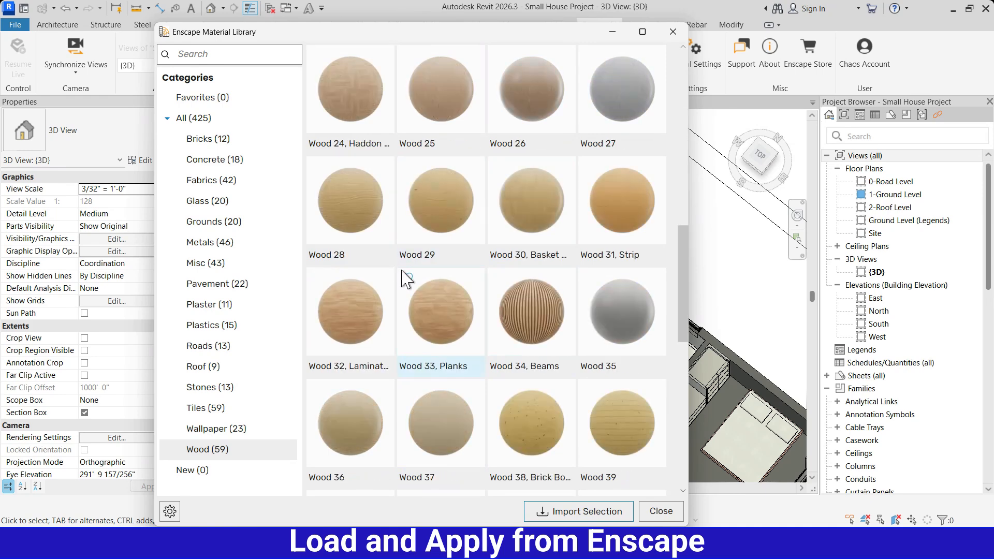
click(532, 422)
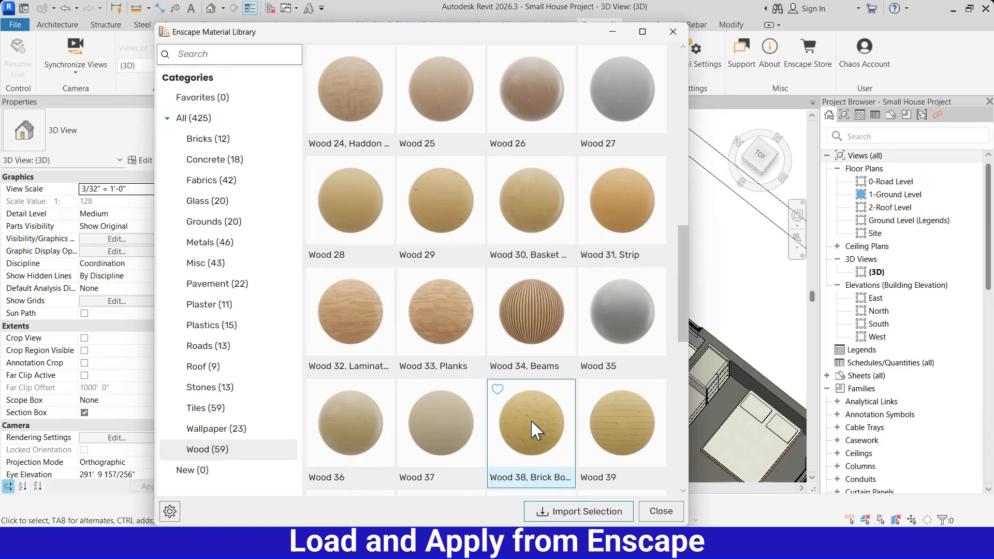
click(557, 514)
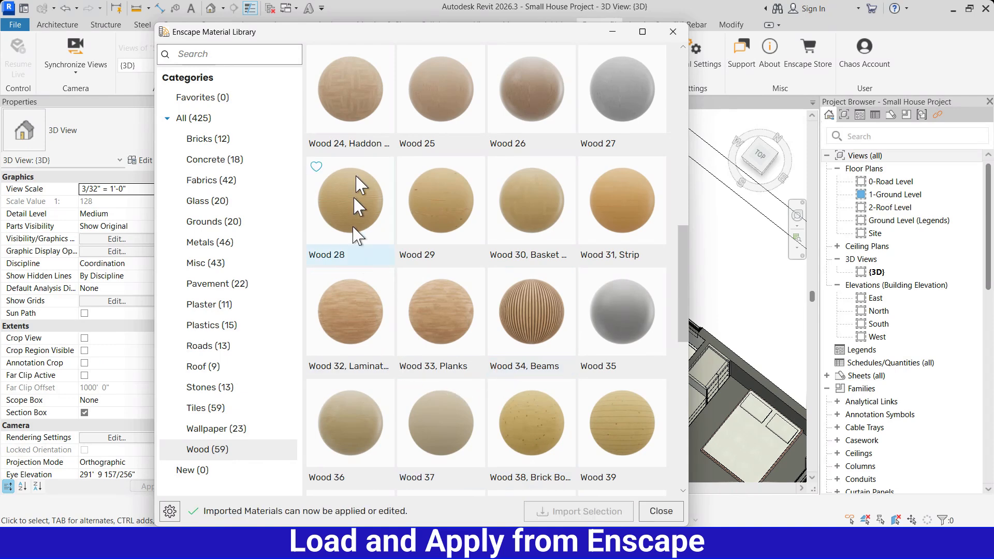
click(658, 511)
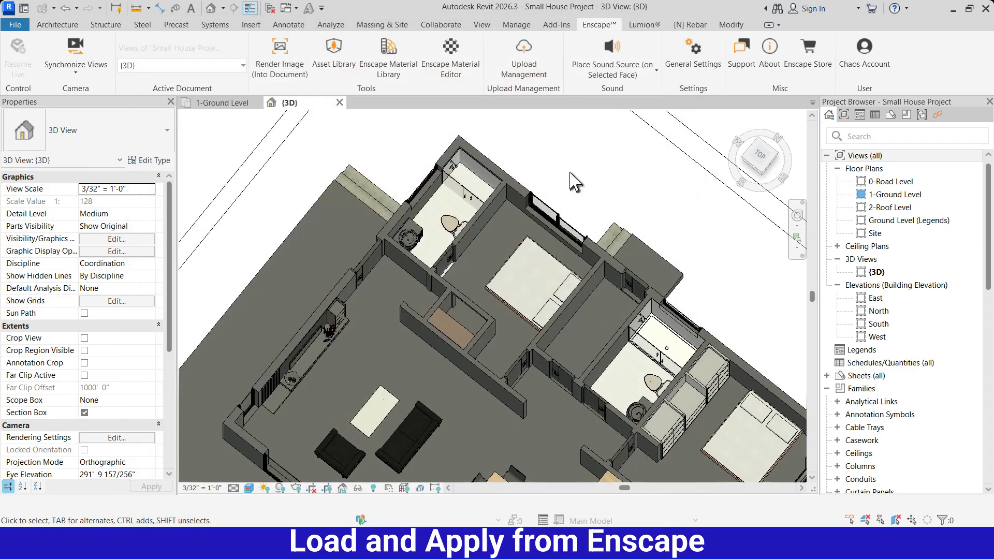
Step: Open the layer structure of the Finished 6" (Bedrooms) floor type from the bedroom floor in the 3D view
scroll(572, 181, down, 2)
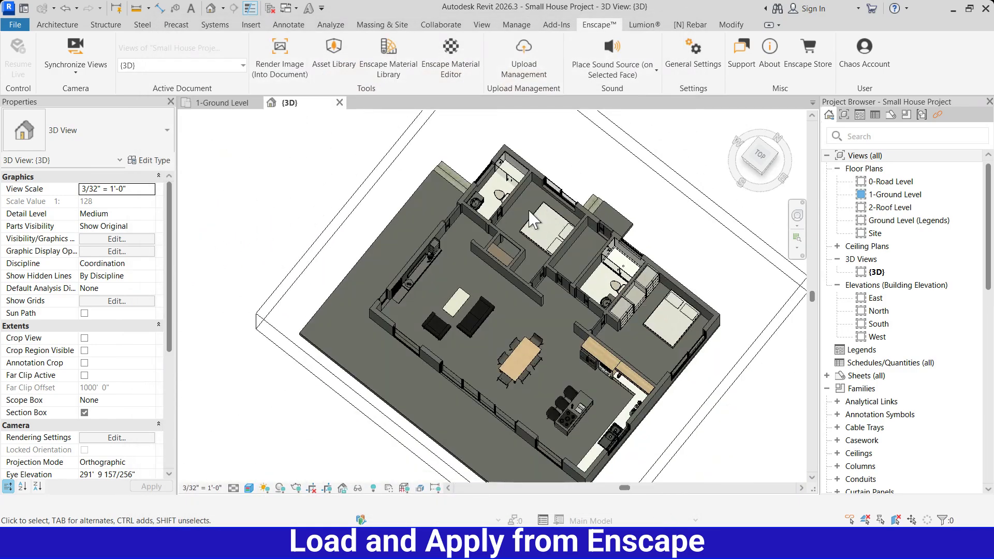
scroll(530, 211, up, 3)
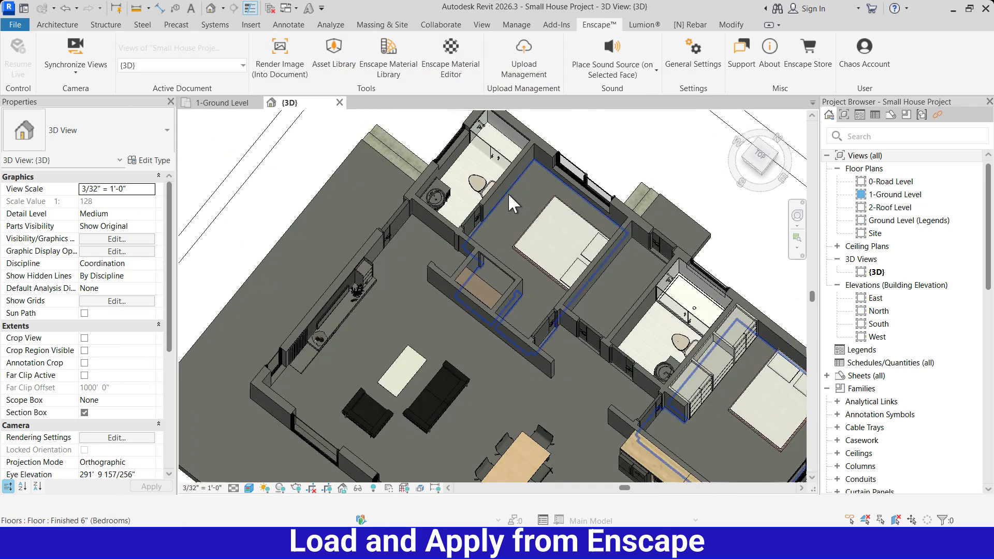
click(509, 195)
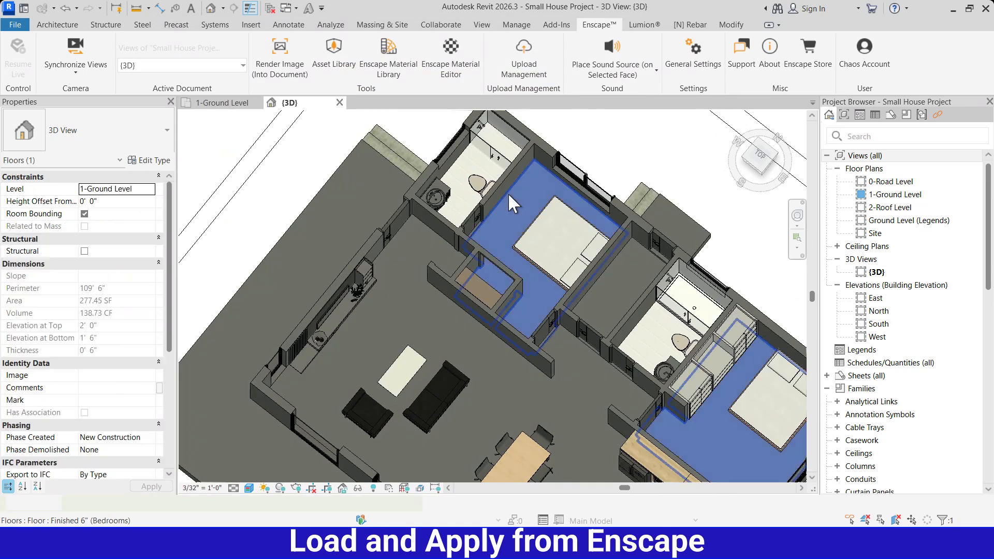
click(152, 160)
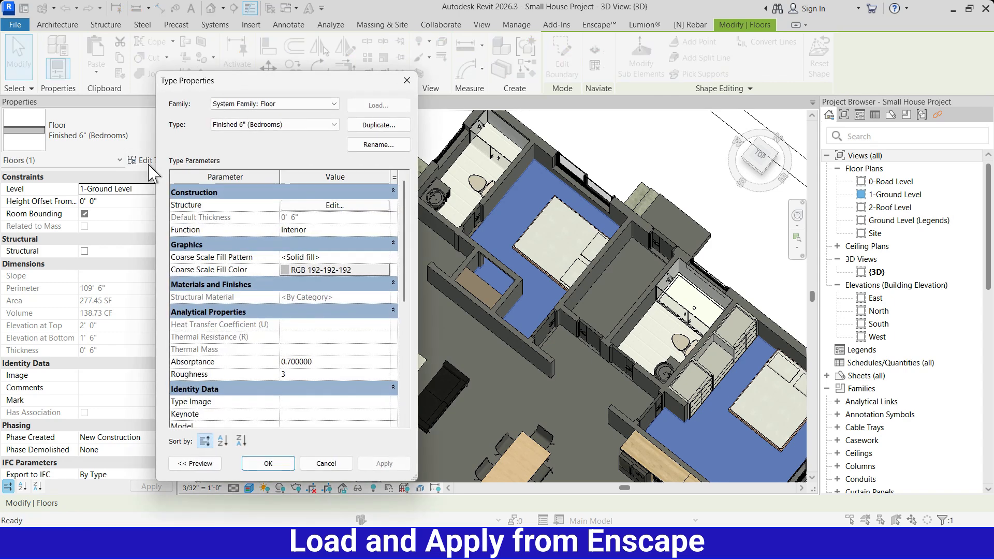
click(335, 206)
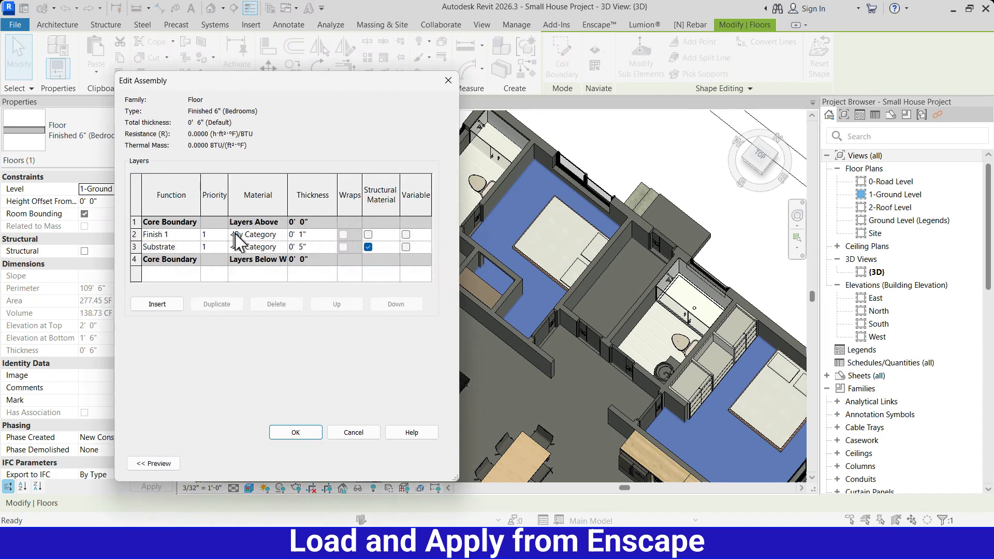
Step: Assign Wood 10, Strip_1 as the Finish 1 layer material of the bedroom floor type and apply the change
click(281, 236)
click(282, 236)
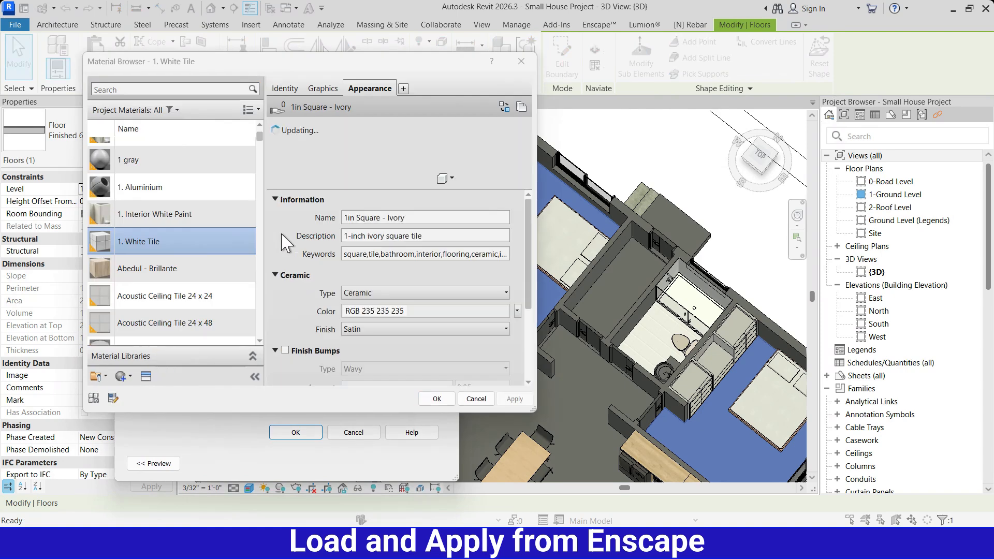
click(145, 215)
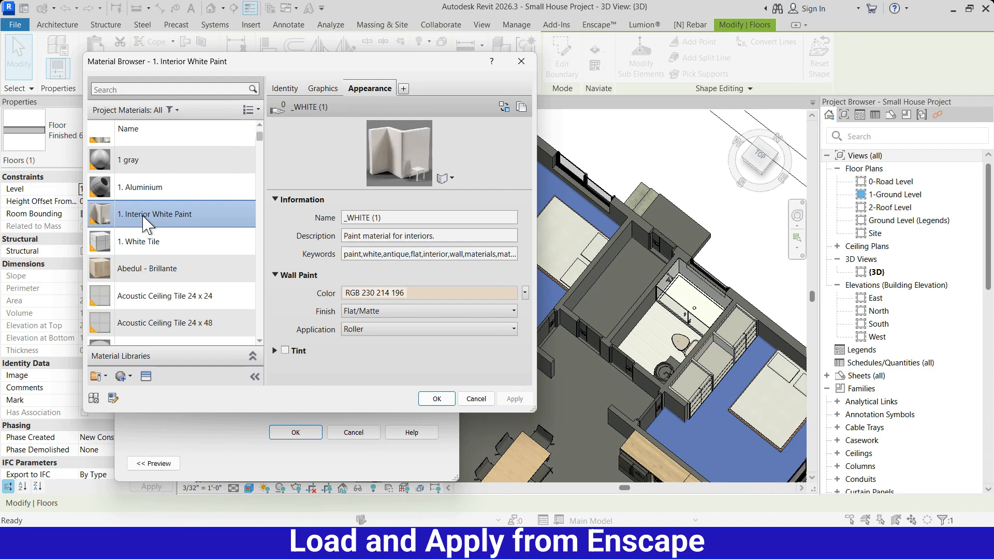
key(w)
scroll(153, 232, down, 2)
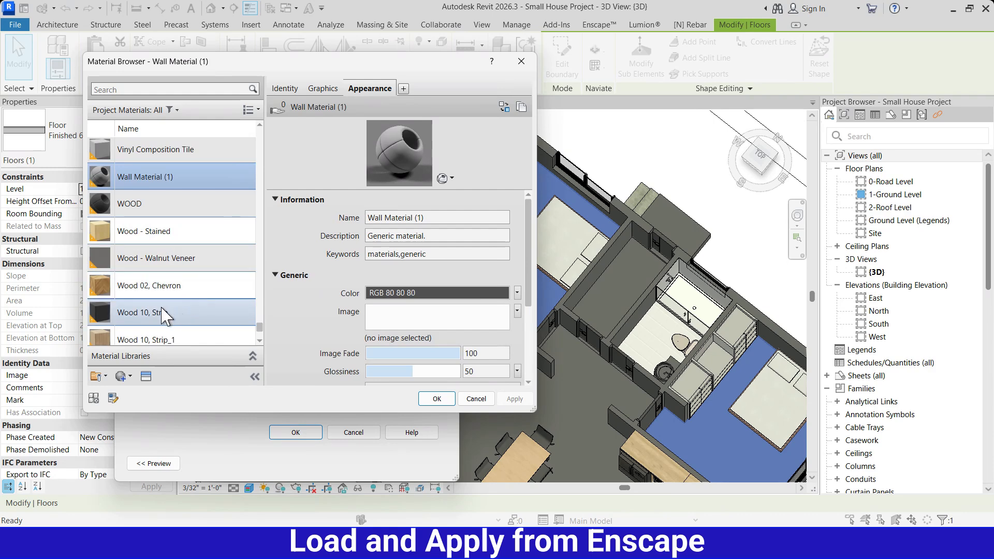
scroll(165, 314, down, 3)
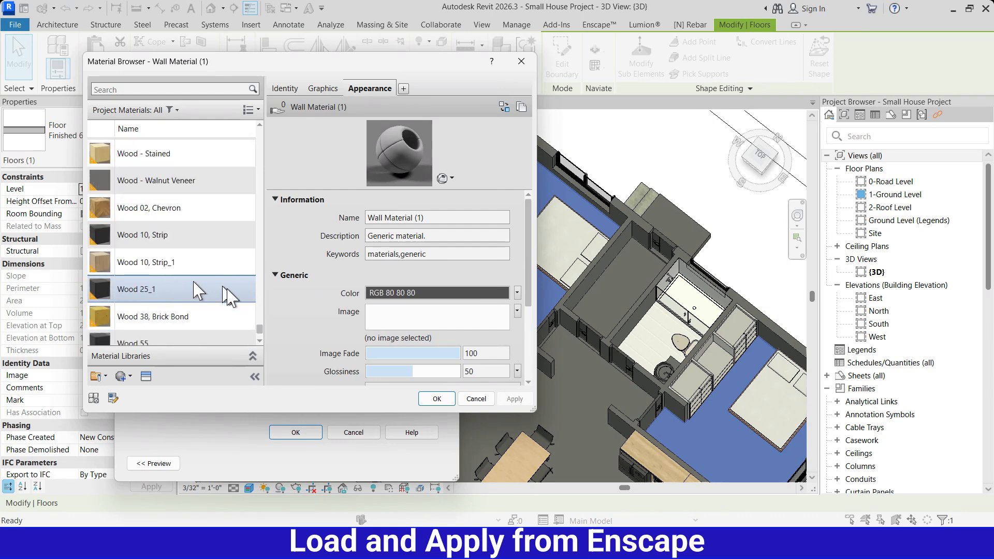
click(140, 264)
click(437, 398)
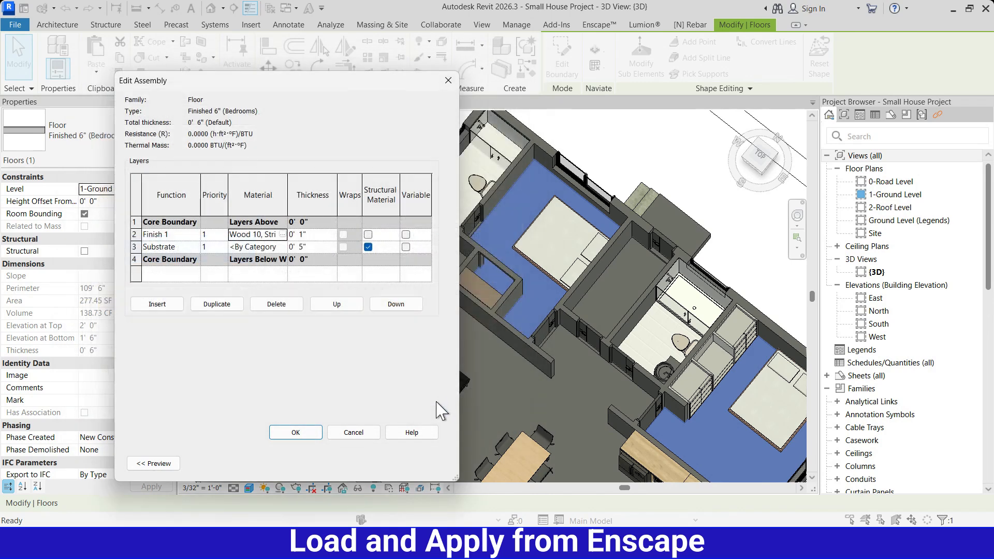
click(296, 434)
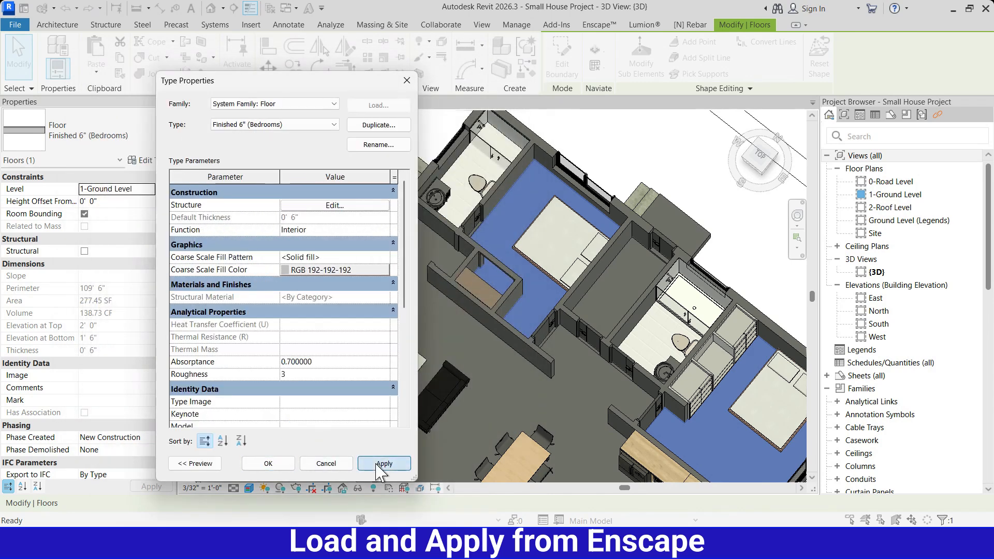
click(280, 462)
scroll(461, 207, down, 2)
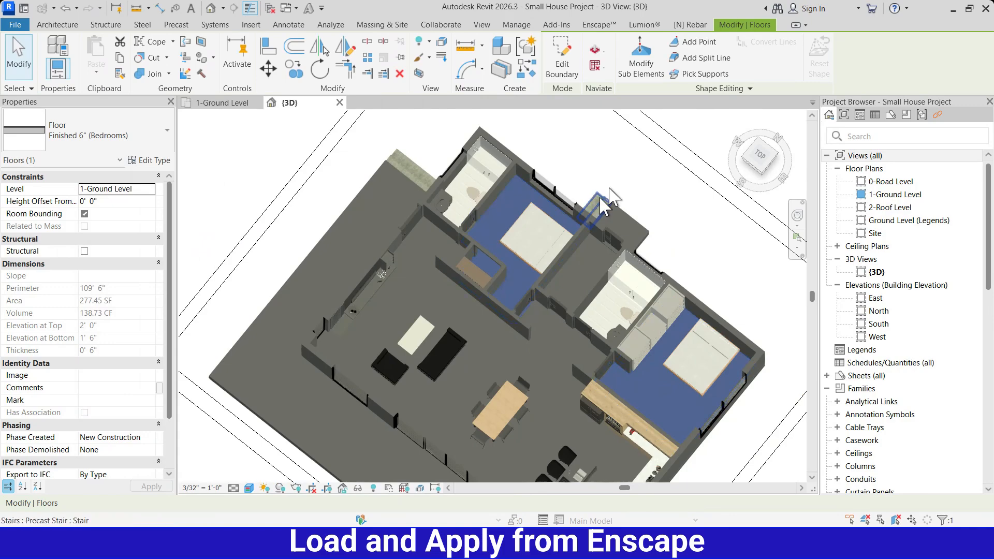
click(634, 175)
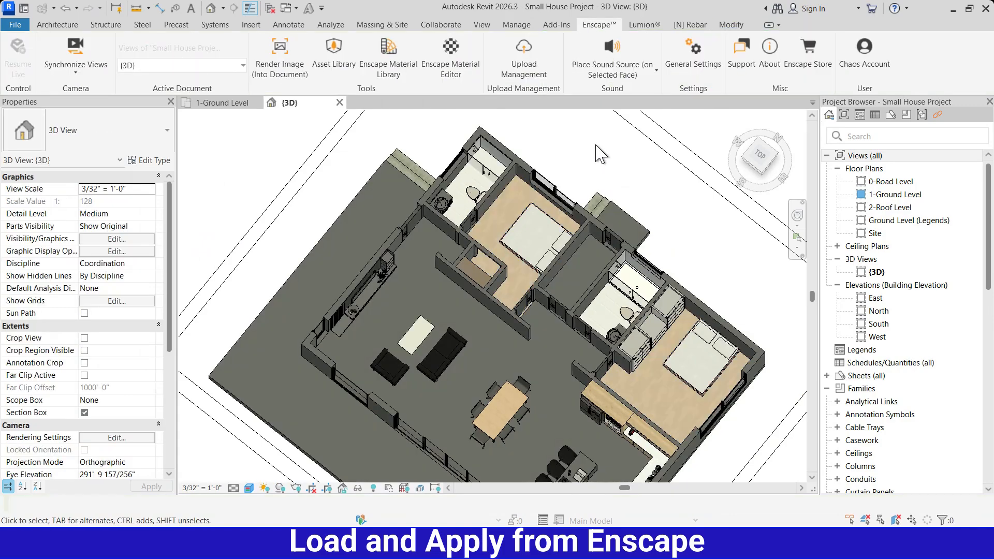
Step: Open the layer structure of the Finished 6" (Main hall) floor type from the living area floor
scroll(601, 154, down, 1)
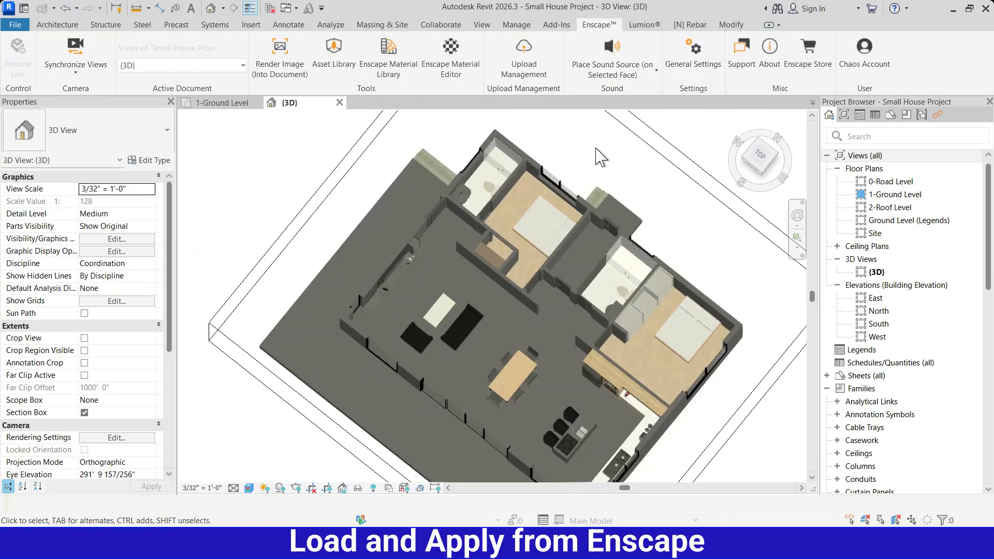
click(539, 292)
click(147, 161)
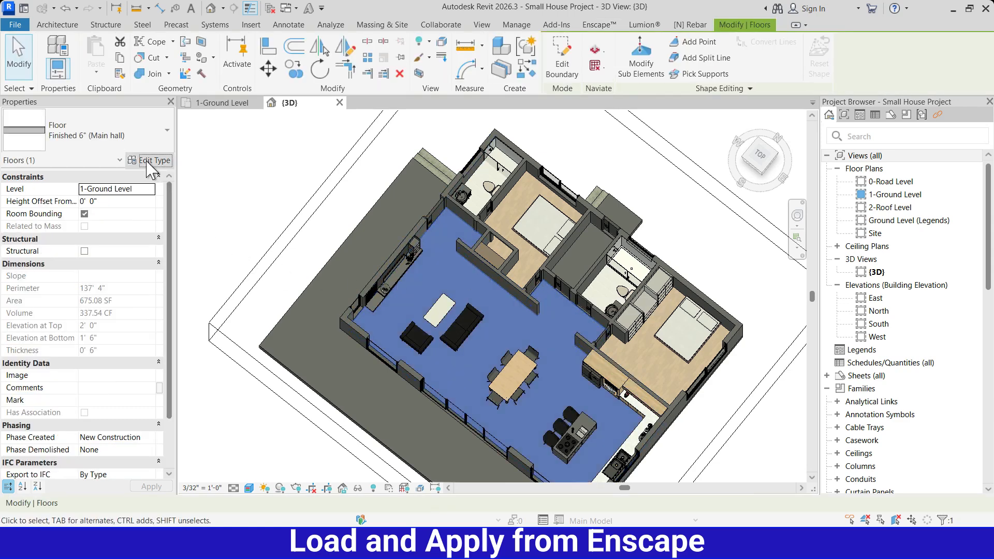
click(362, 207)
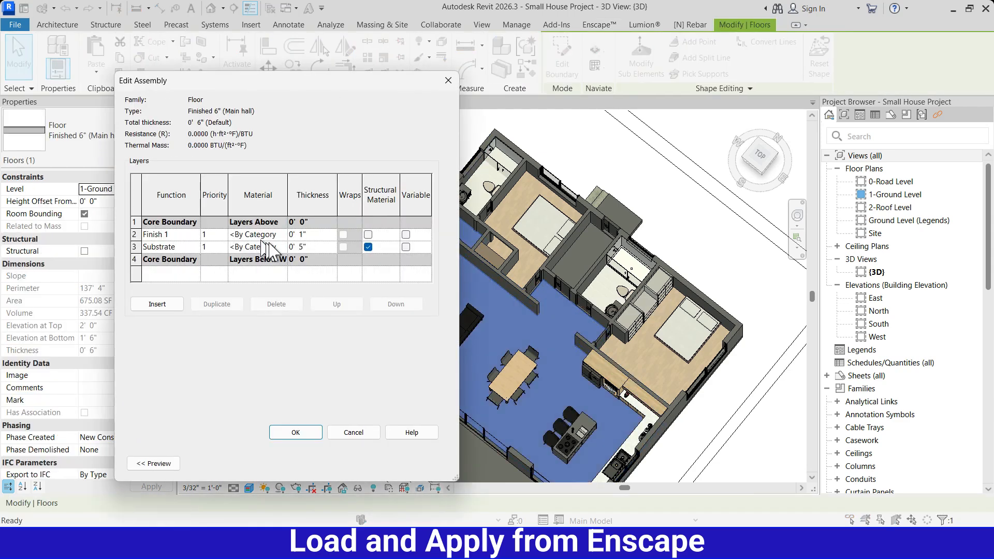
Step: Assign Wood 02, Chevron as the Finish 1 layer material of the main hall floor type and apply the change
click(281, 235)
click(282, 235)
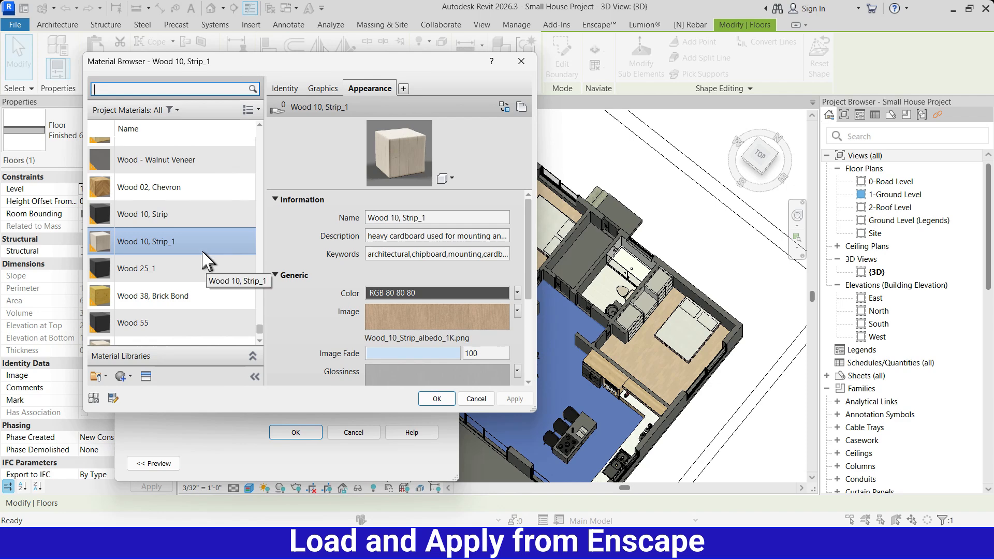
click(166, 189)
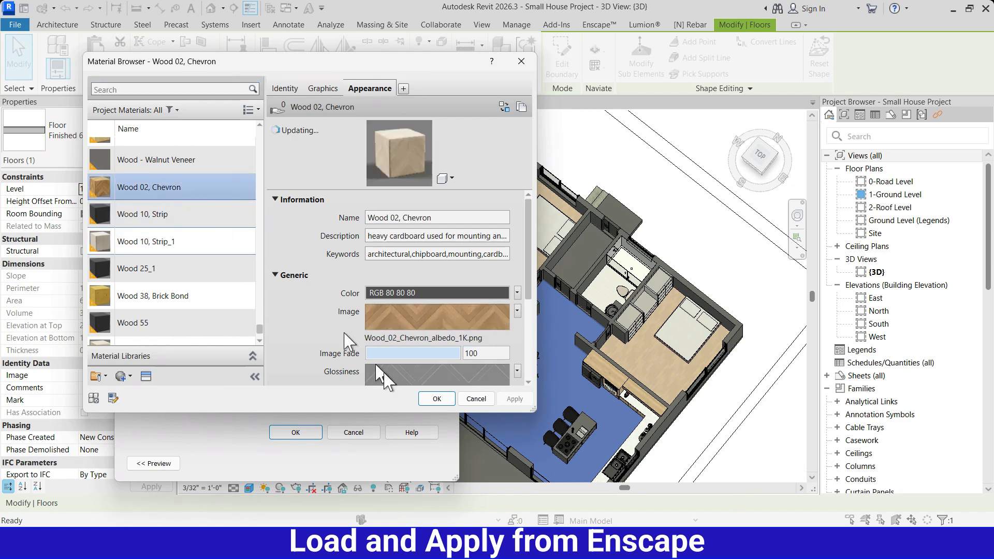
click(437, 398)
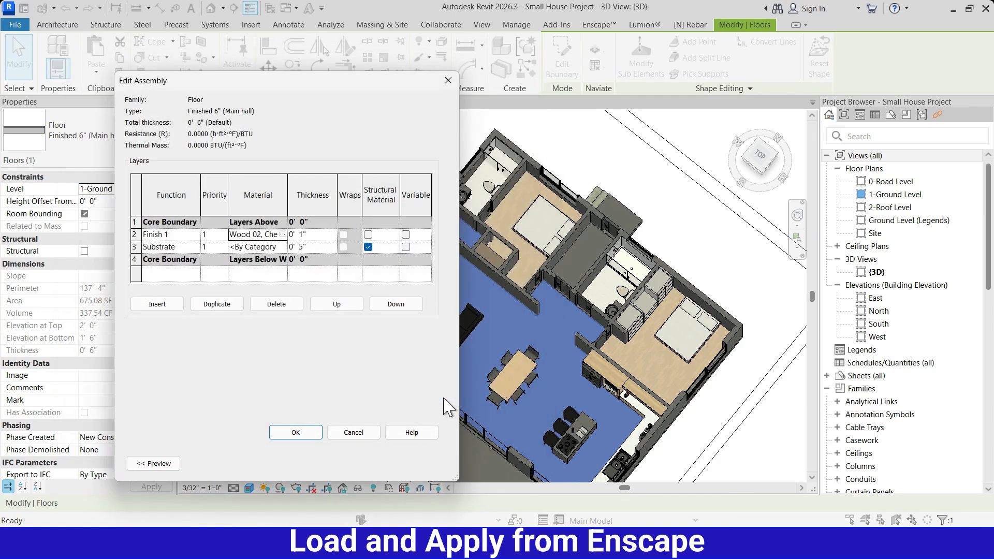
click(295, 433)
click(384, 463)
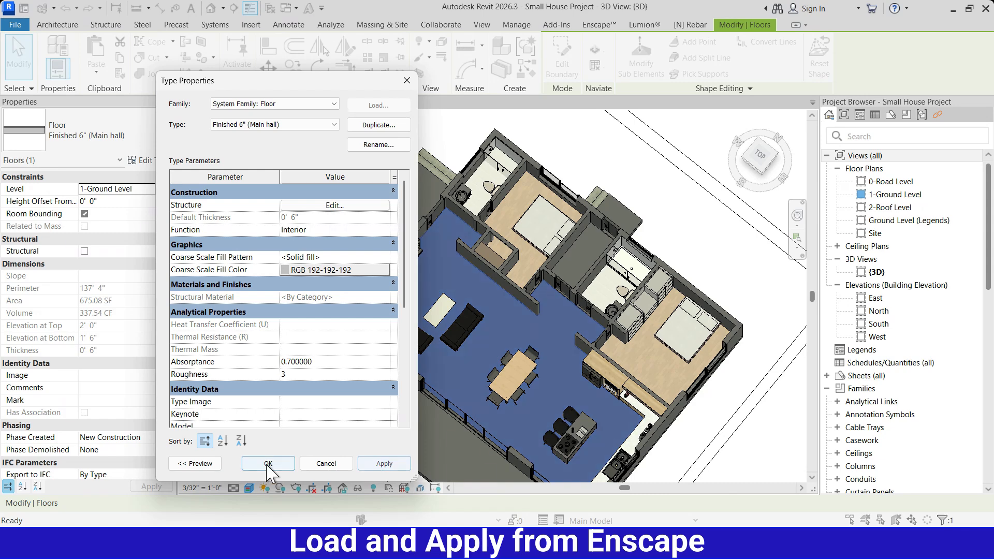
click(268, 464)
scroll(487, 223, down, 3)
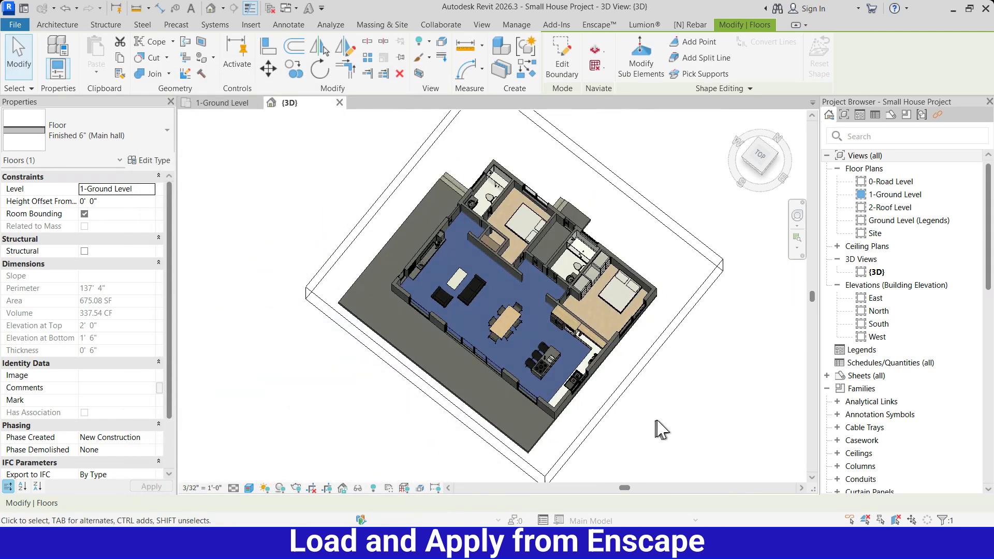
click(663, 419)
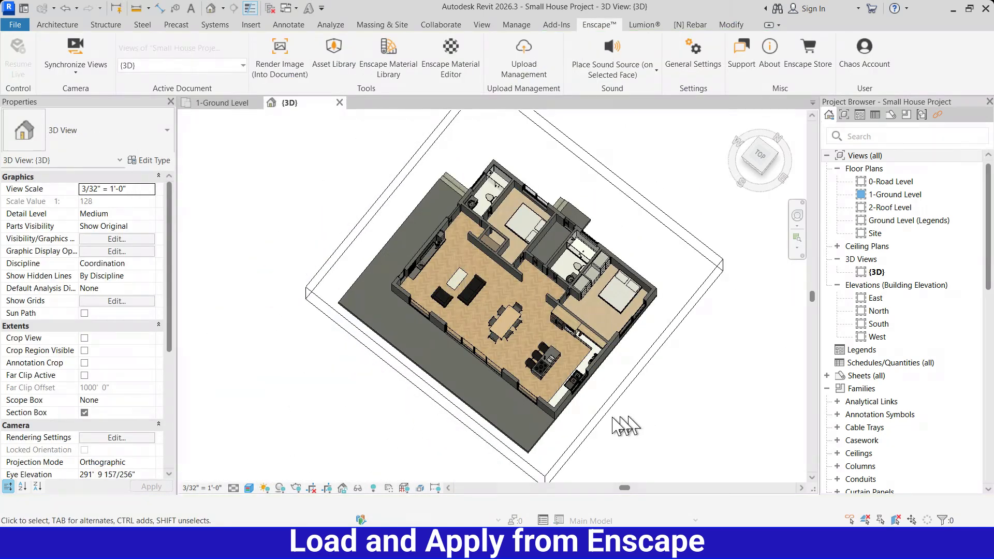
Step: Open the layer structure of the Deck -1' 6" floor type from the outdoor deck floor
click(477, 411)
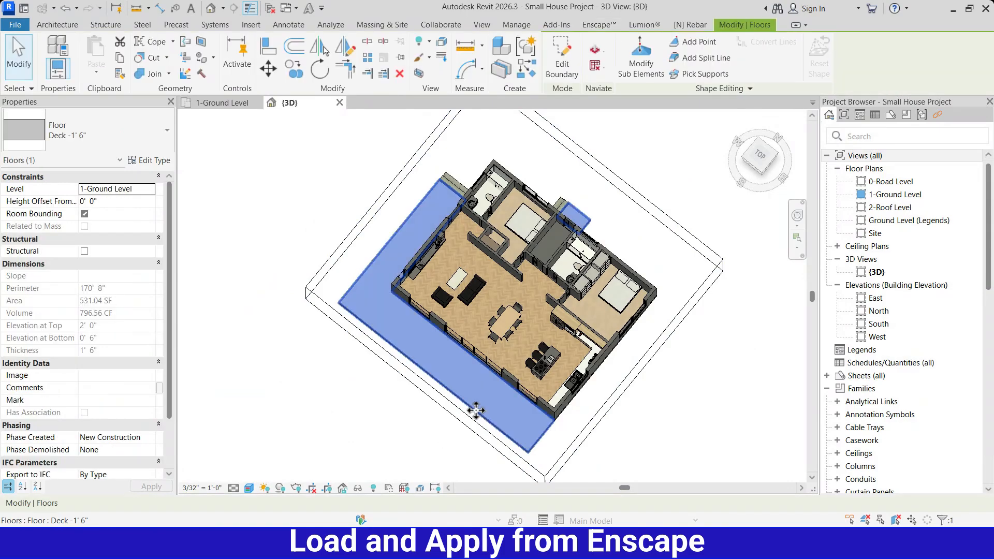
click(150, 162)
click(366, 208)
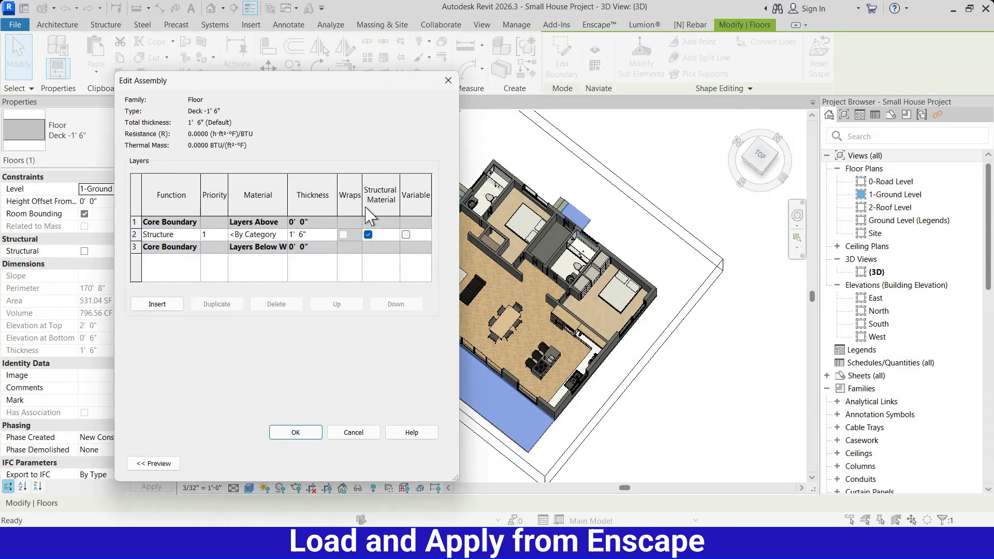
Step: Assign Wood 38, Brick Bond as the Structure layer material of the deck floor type and apply the change
click(280, 234)
click(283, 235)
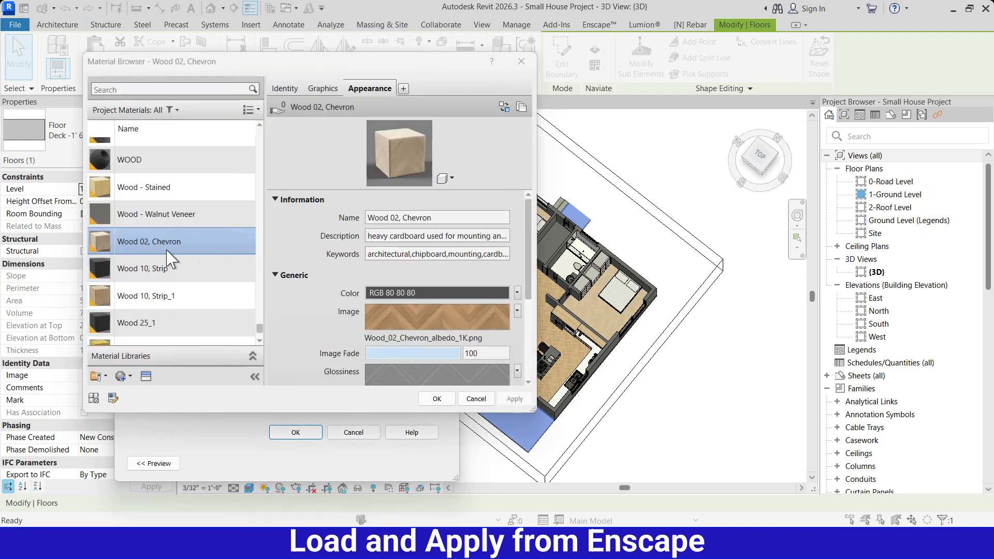
scroll(171, 257, down, 1)
click(171, 273)
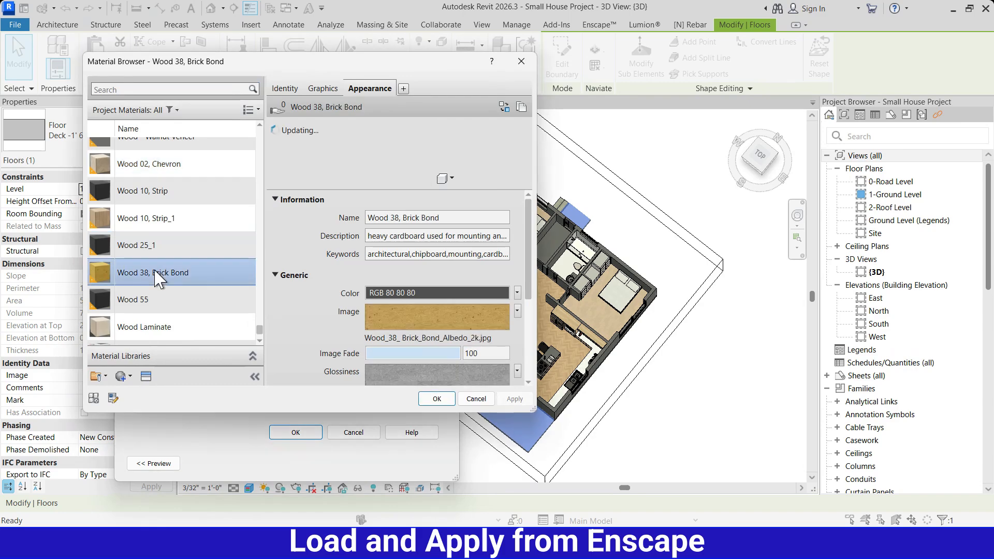
click(437, 399)
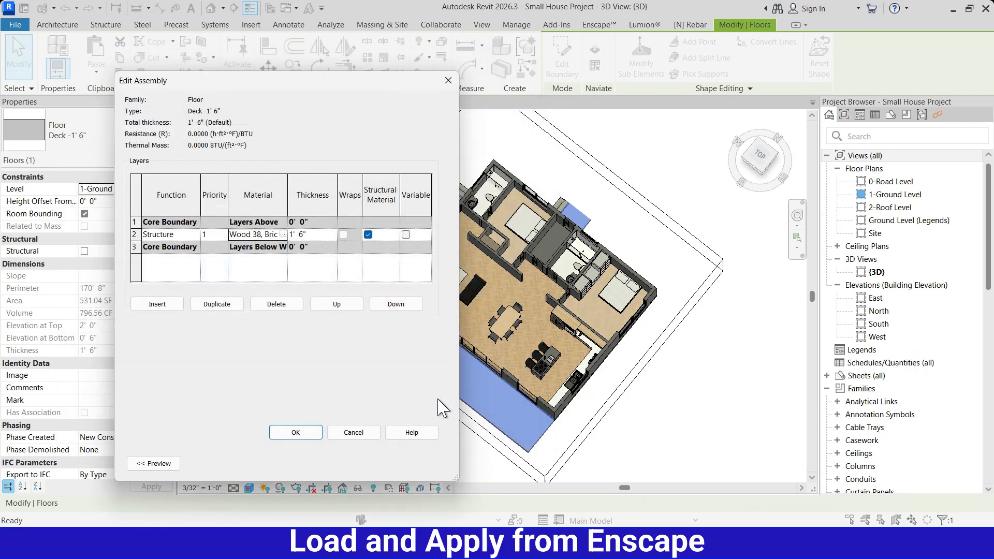
click(282, 434)
click(270, 464)
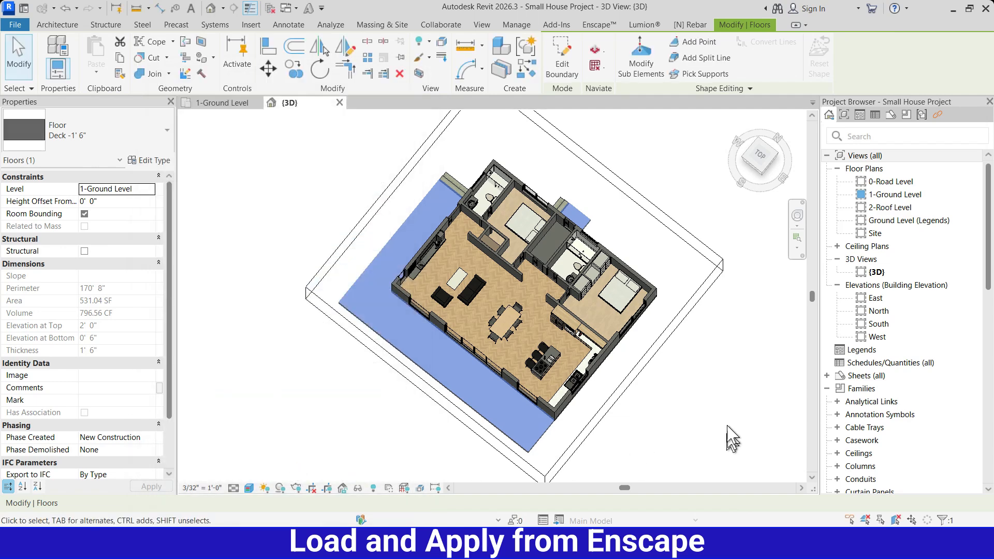
click(708, 414)
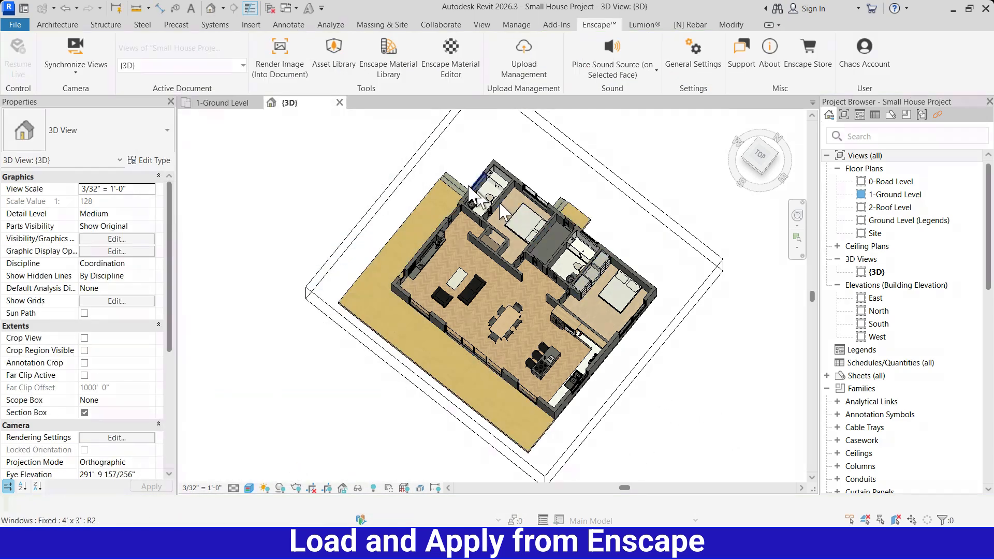
Step: Open the run type properties of the Precast Stair at the end of the deck beside the bathroom
scroll(451, 177, up, 5)
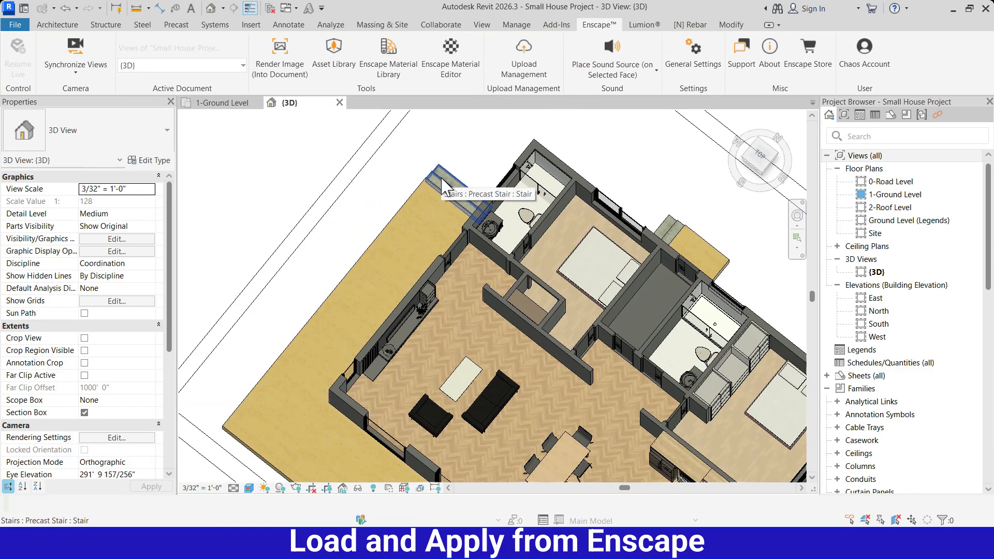
click(441, 176)
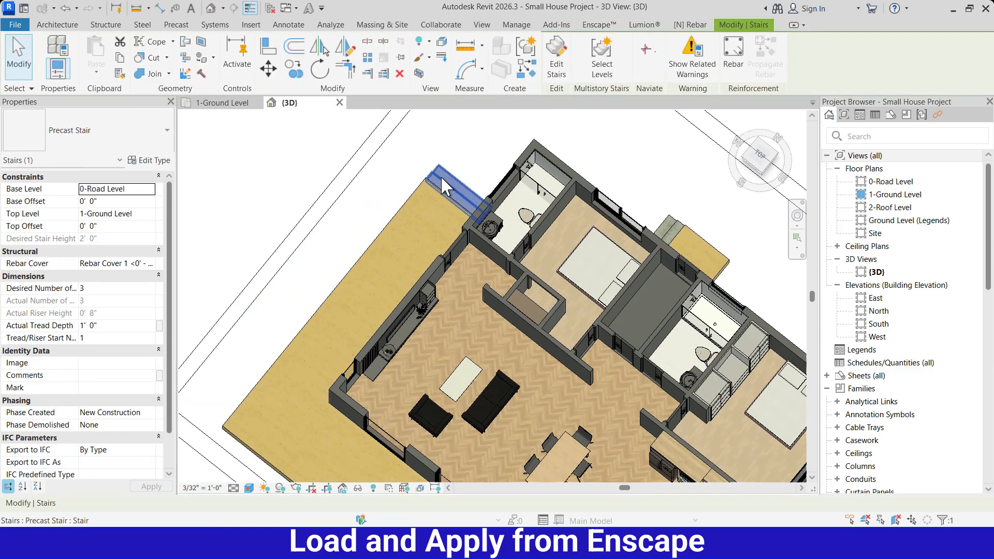
click(154, 161)
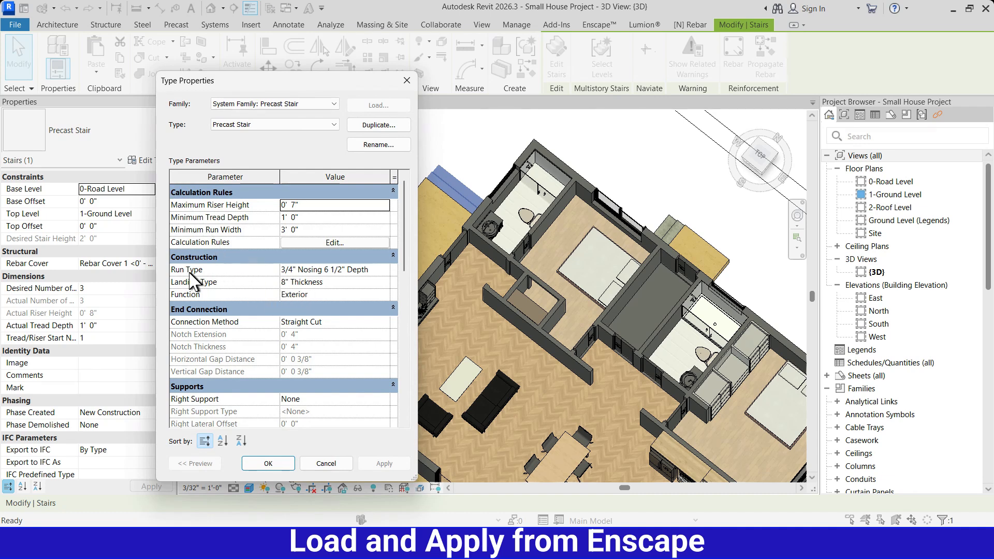
click(382, 270)
click(386, 269)
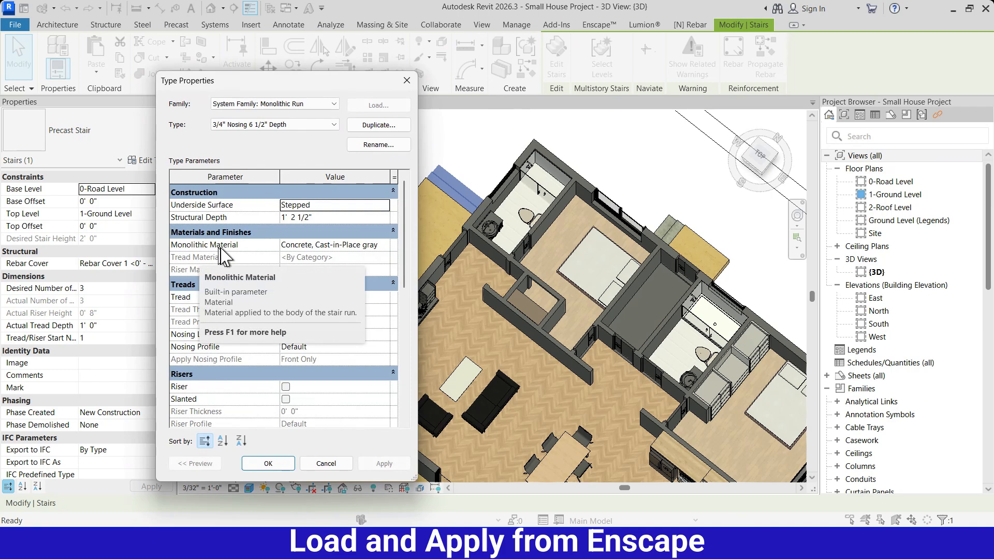
Step: Set the stair run's Monolithic Material to Wood 38, Brick Bond, accept the type changes and deselect the stair
click(390, 246)
click(388, 246)
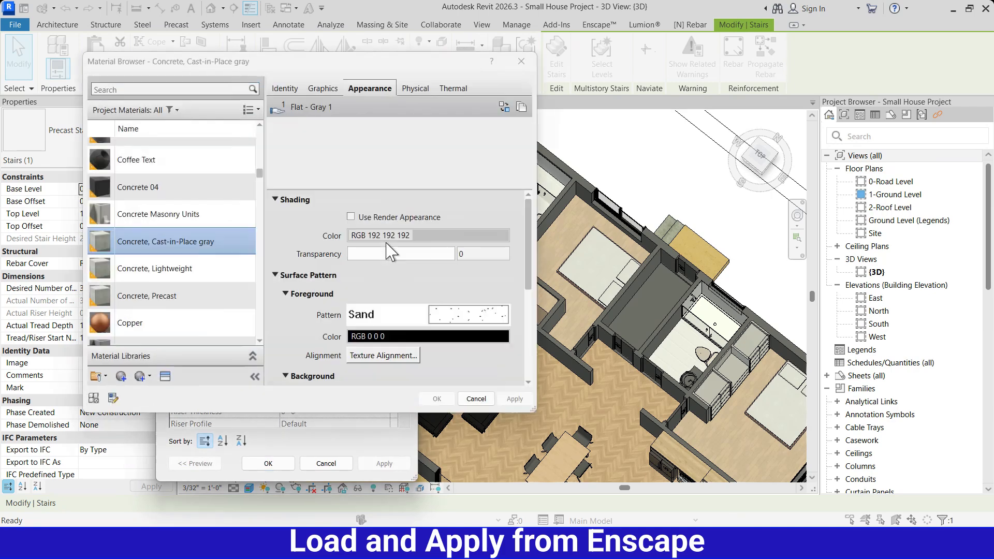
click(177, 217)
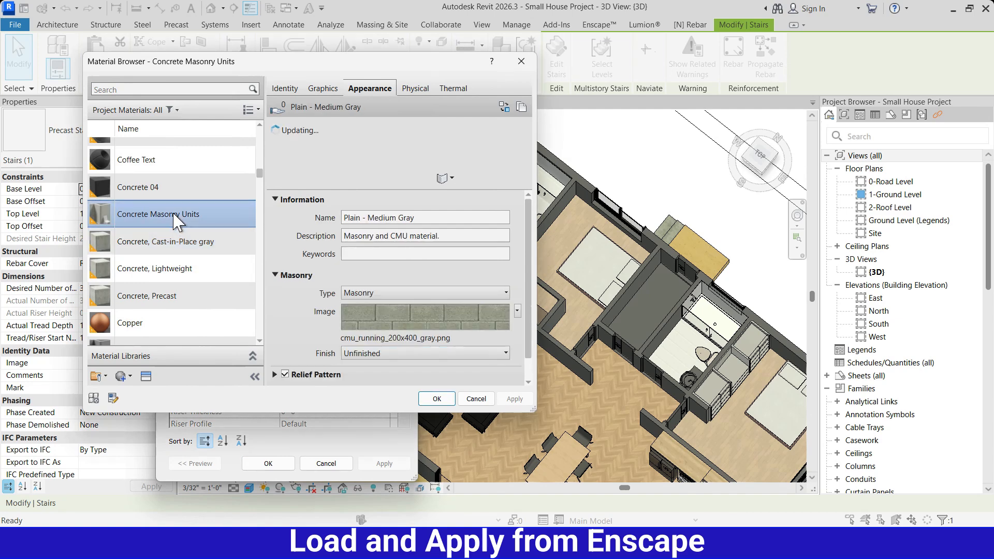
key(w)
scroll(179, 257, down, 4)
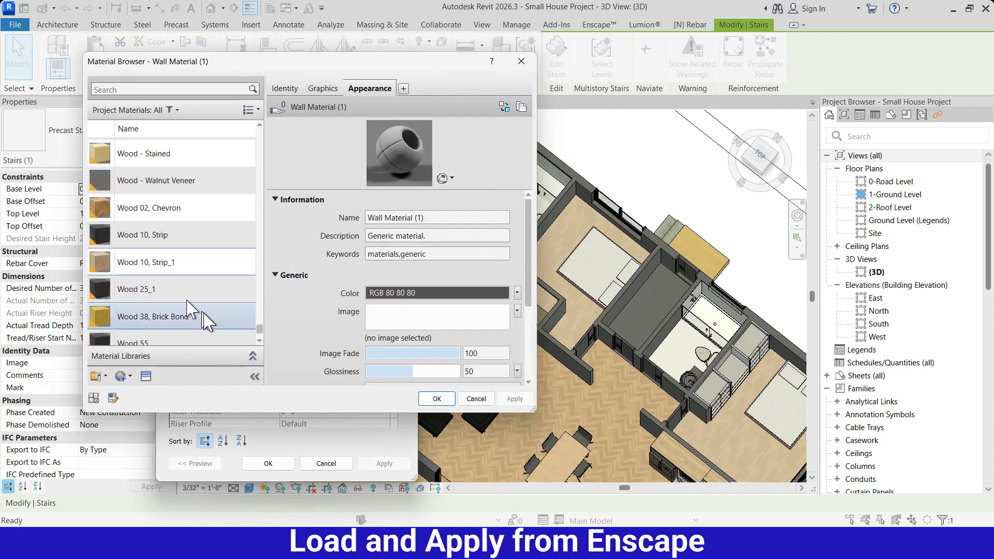
click(177, 317)
click(437, 399)
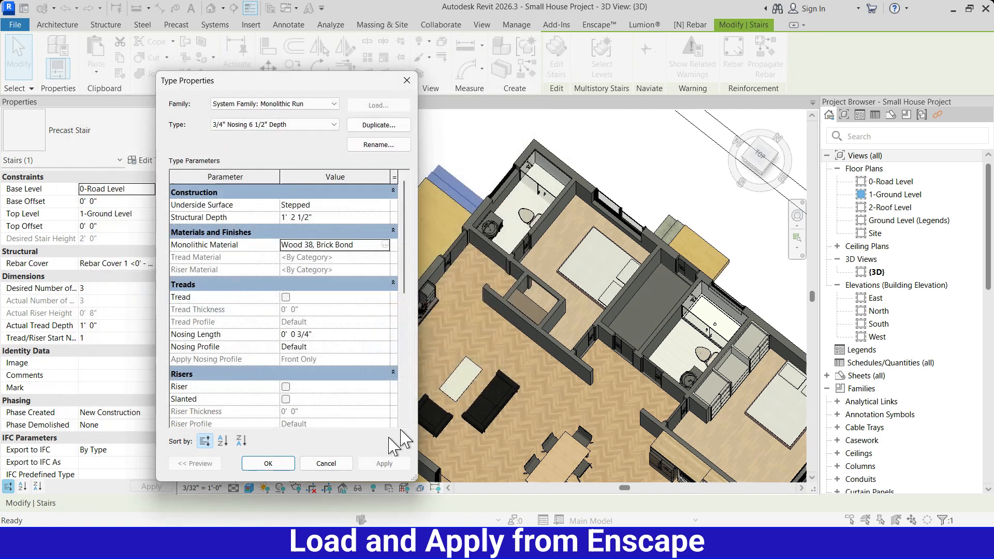
click(268, 463)
click(269, 464)
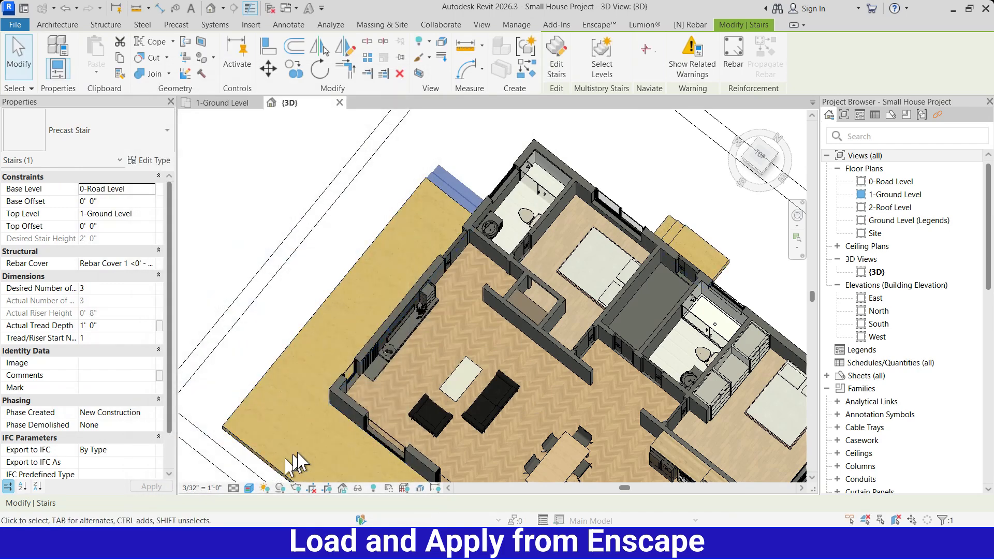
click(454, 150)
scroll(454, 149, down, 2)
scroll(451, 139, down, 2)
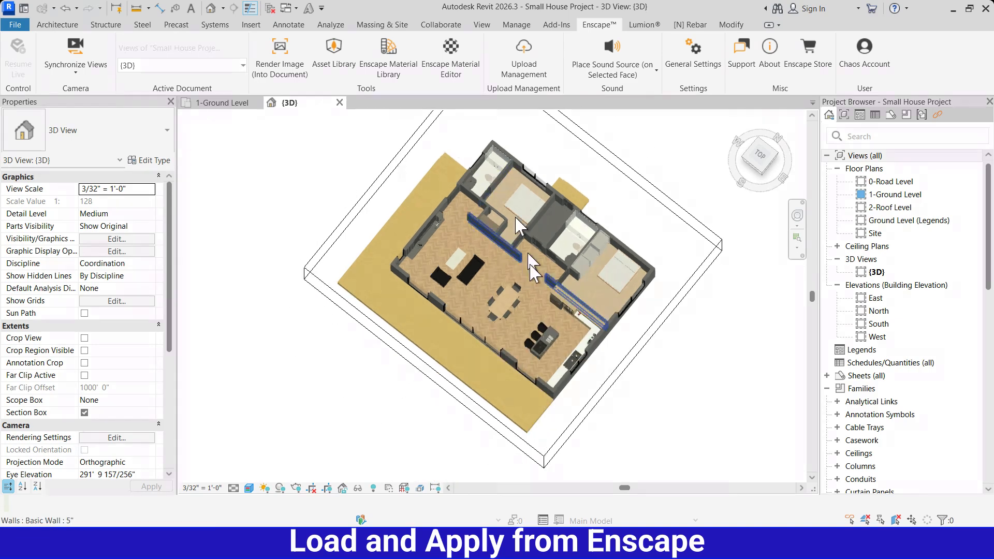
scroll(532, 334, up, 3)
scroll(536, 340, down, 1)
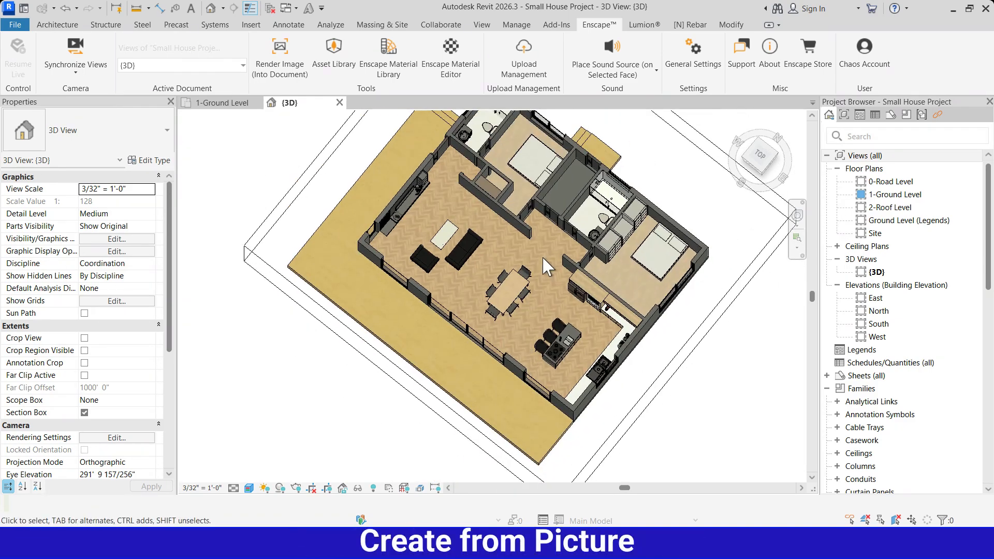
scroll(475, 302, down, 3)
shift+middle_drag(414, 366, 518, 233)
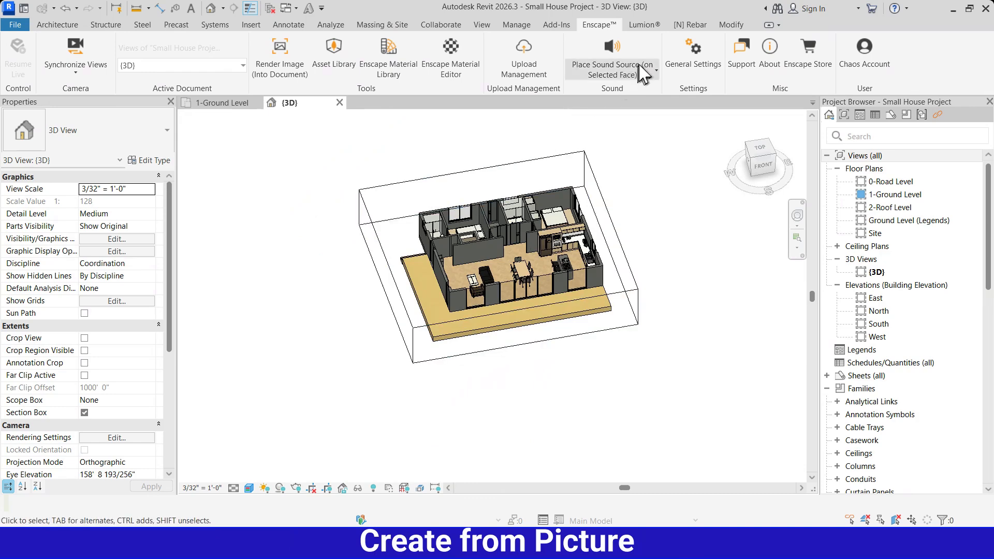
Step: Create a new project material named 1. Wall Exterior, dismissing the save reminder without saving
click(516, 27)
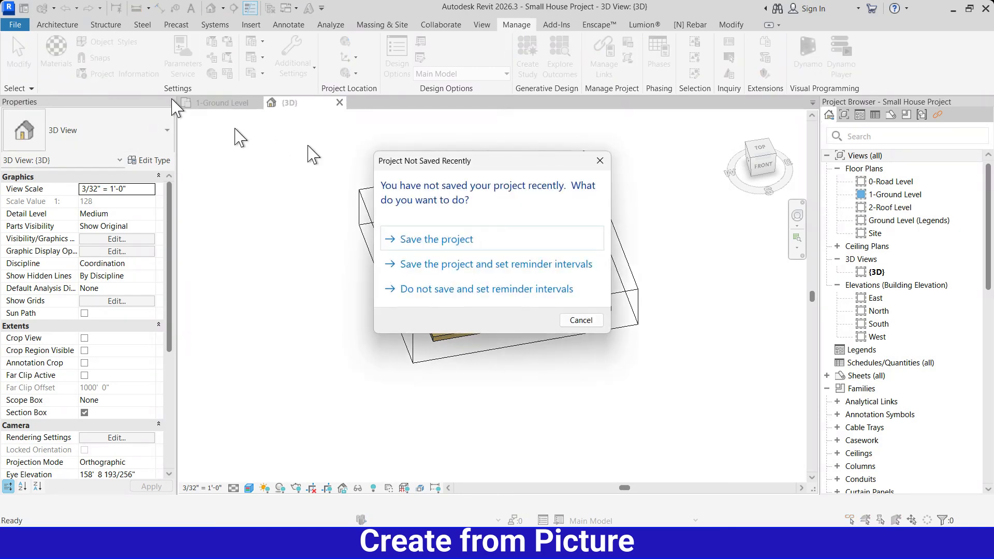
click(601, 161)
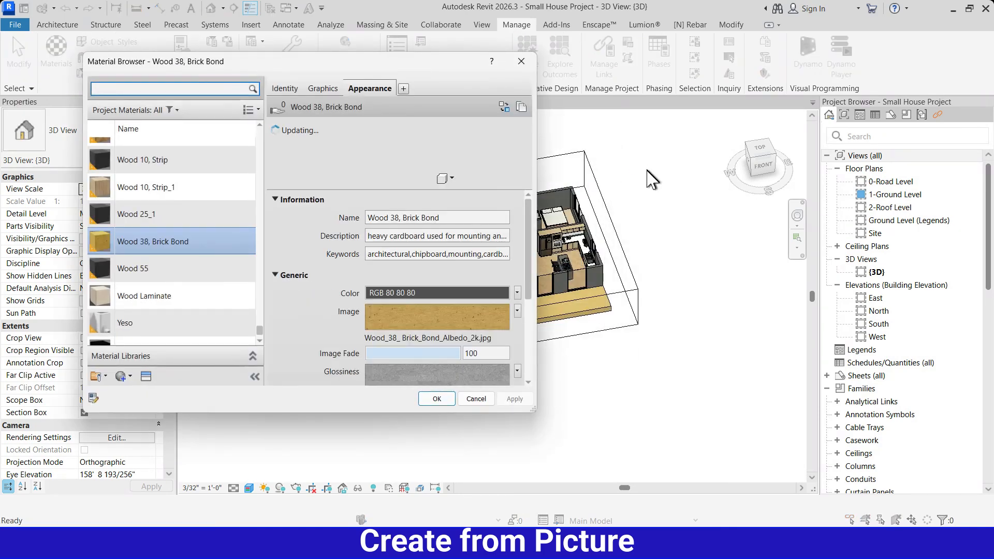
click(129, 376)
click(151, 337)
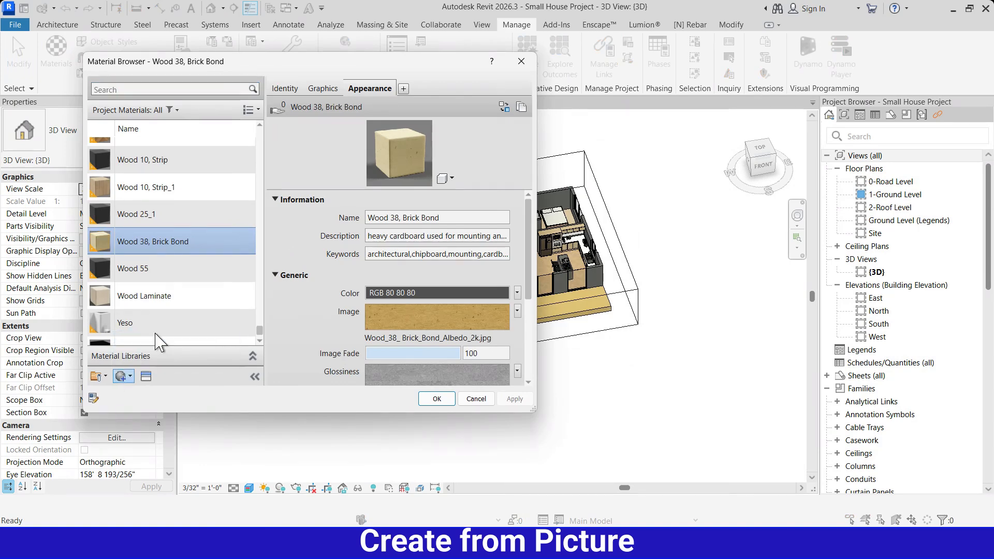
right_click(160, 250)
click(192, 297)
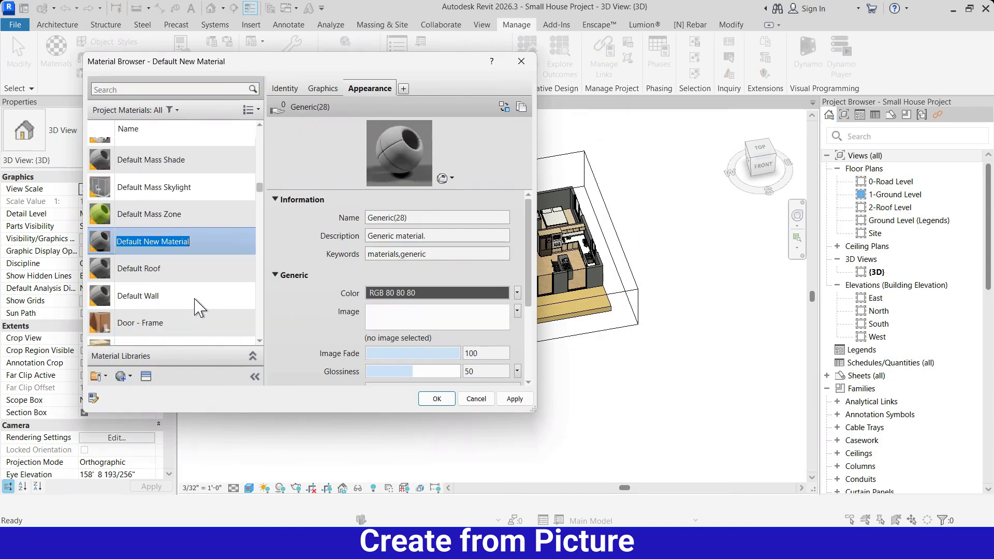
text(1. Wall Exteri)
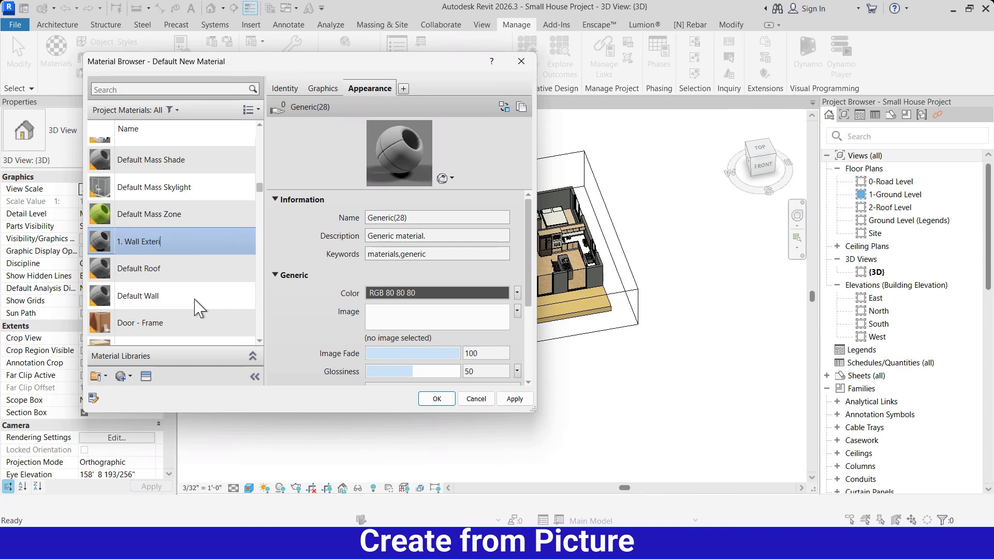
text(or)
key(Return)
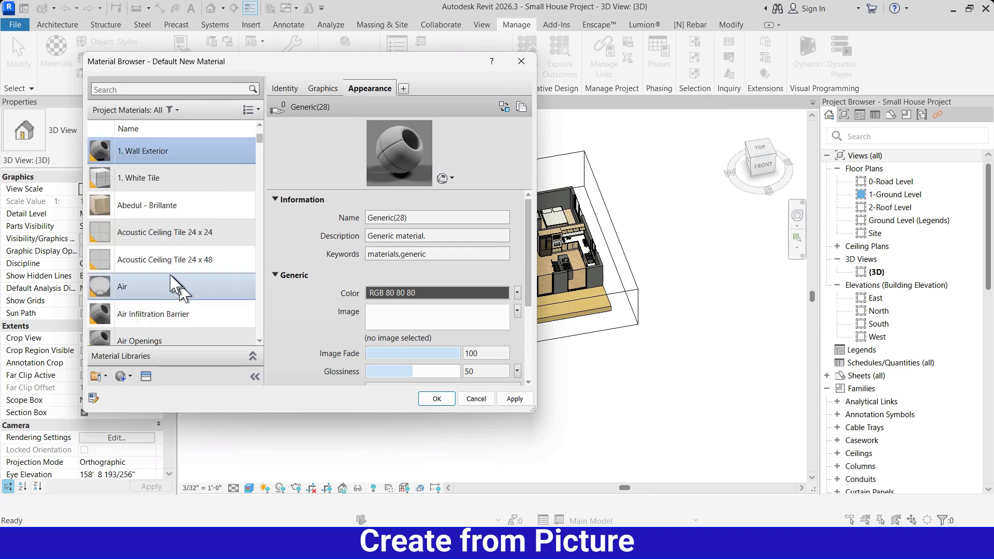
Step: Load PMW_Abodo_Vulcan_Black.jpg from the Downloads folder as the appearance image of the 1. Wall Exterior material
click(399, 321)
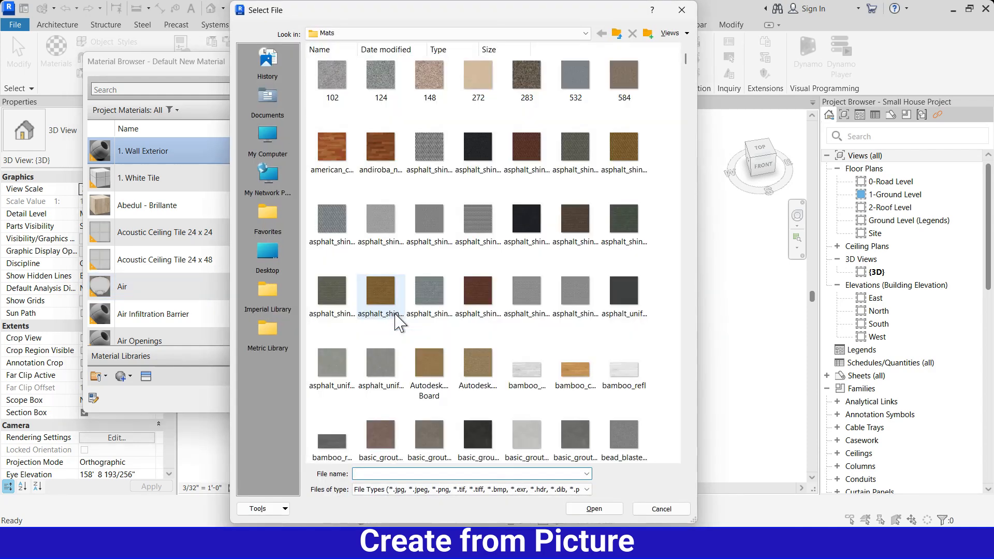
click(437, 34)
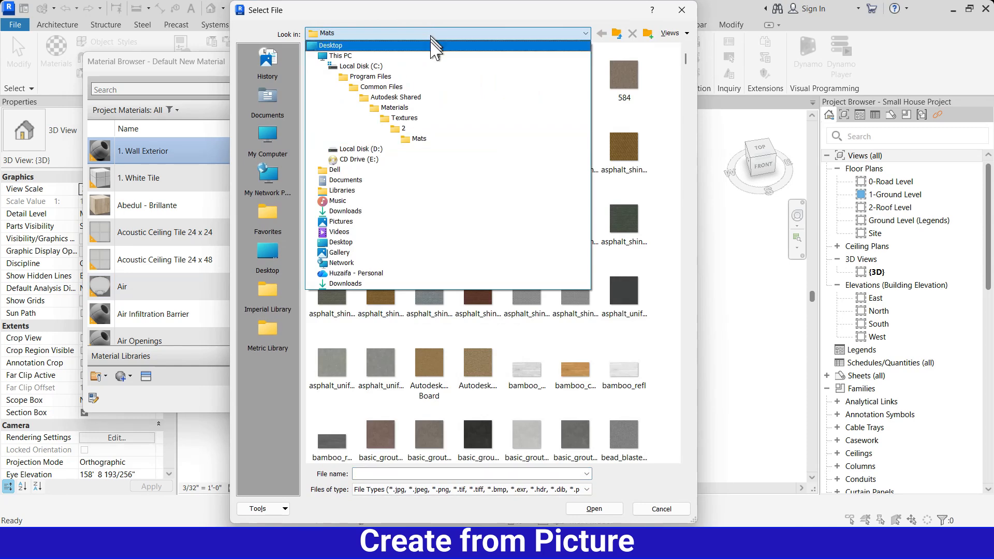
click(356, 212)
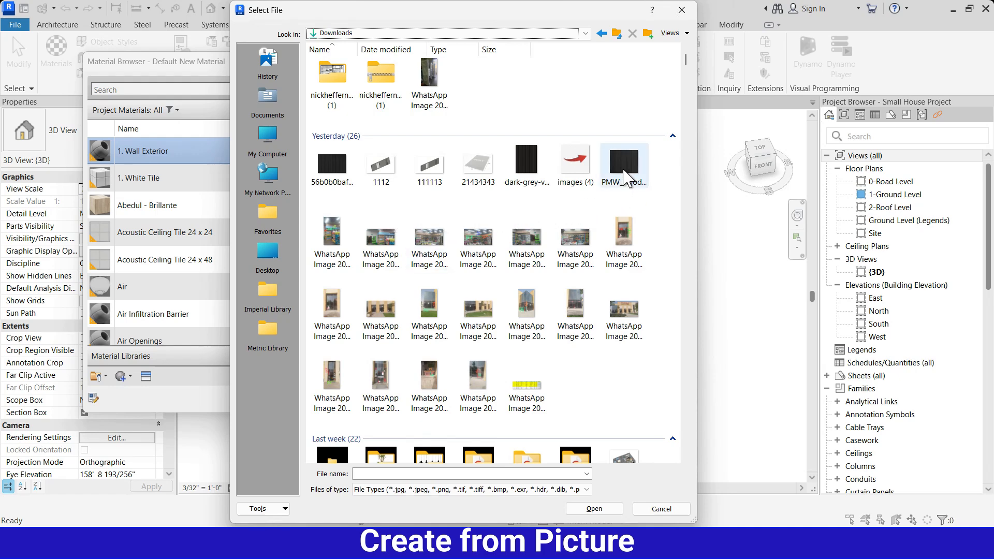
click(625, 161)
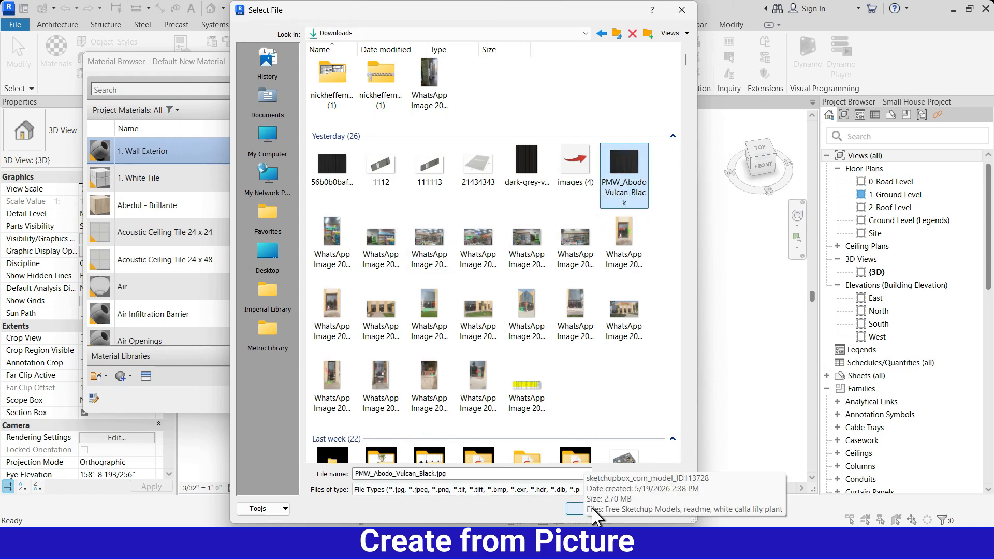
click(594, 509)
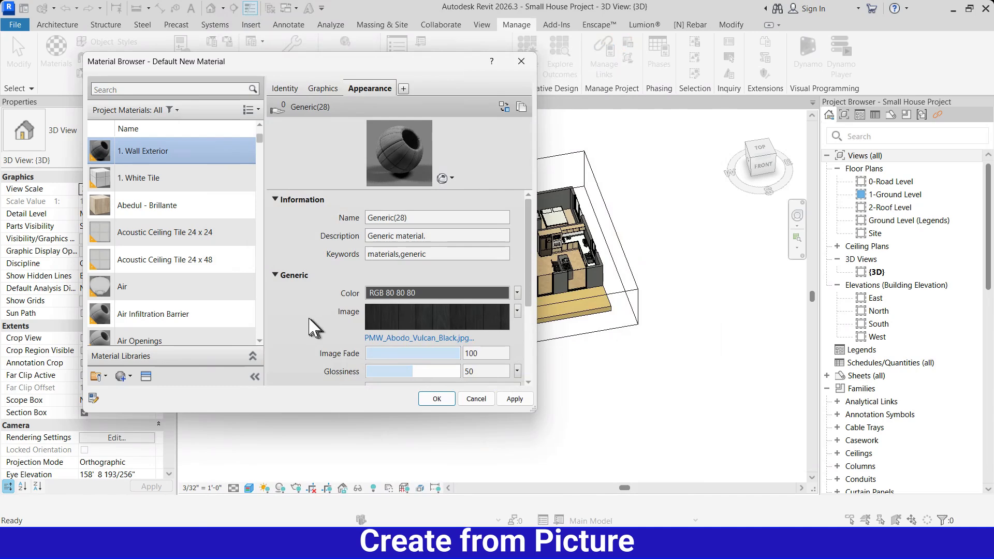
Step: Unlink the wall texture's sample width and height, and set its size to 4' wide by 16' high
click(401, 318)
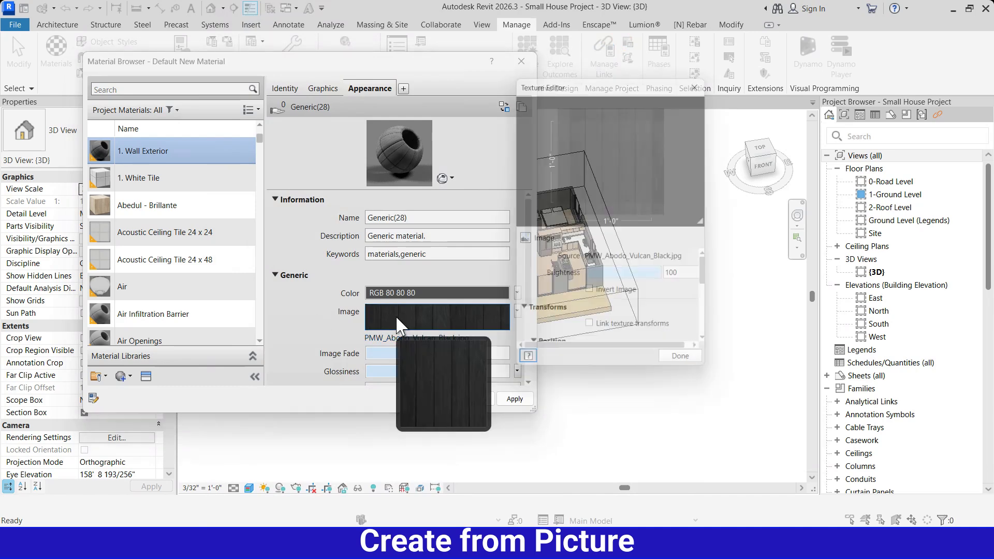
scroll(575, 298, down, 5)
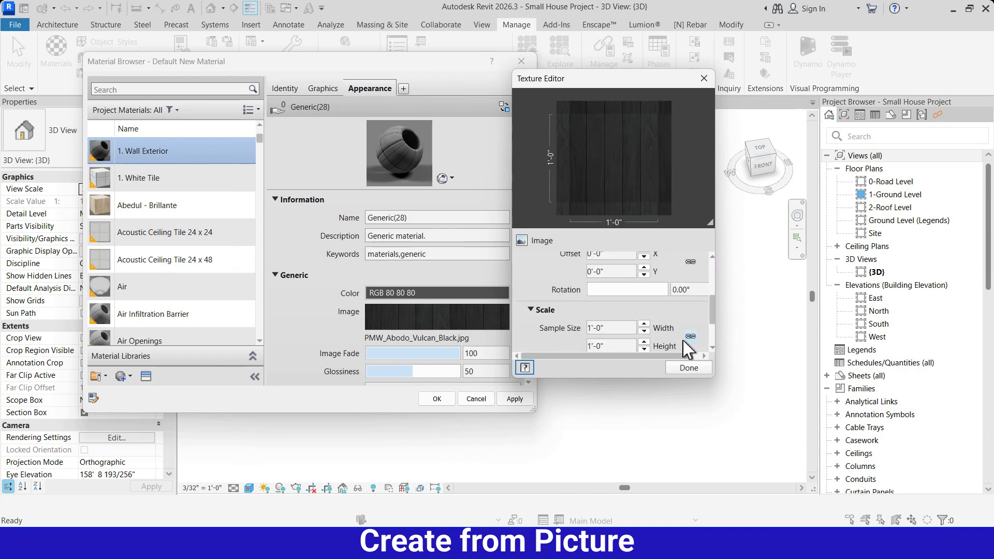
click(690, 337)
click(622, 327)
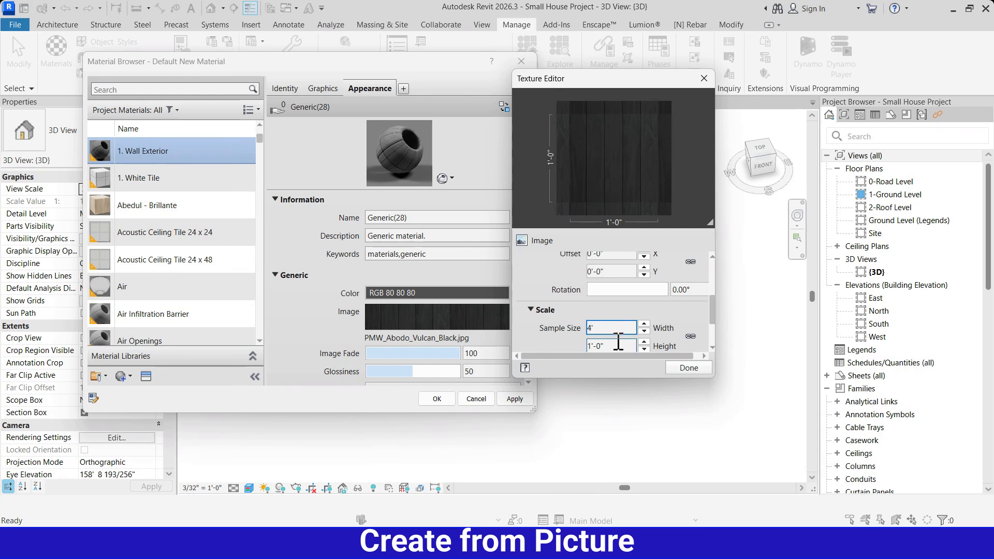
key(Tab)
text(1)
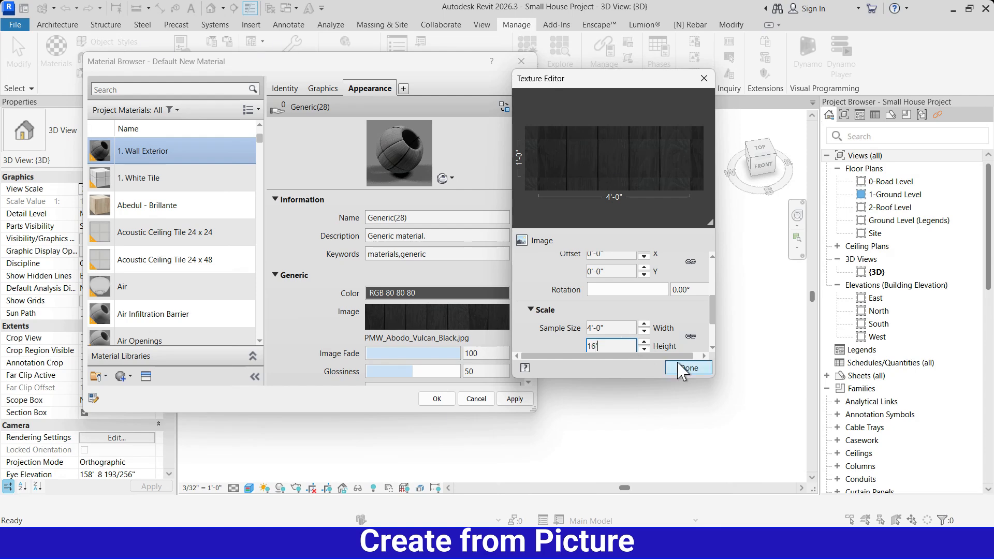
click(526, 268)
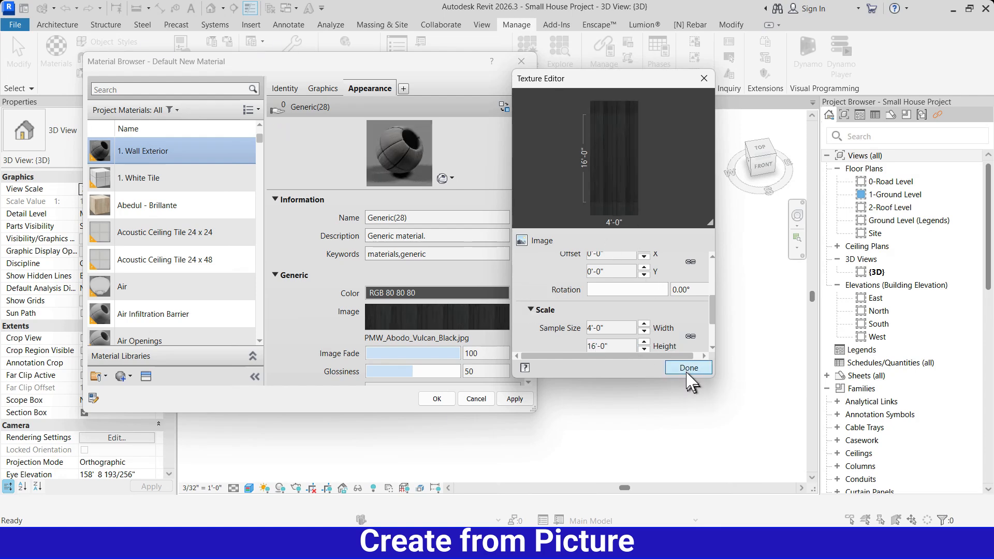
Step: Accept the wall texture settings and apply the changes to the 1. Wall Exterior material
click(688, 368)
click(517, 398)
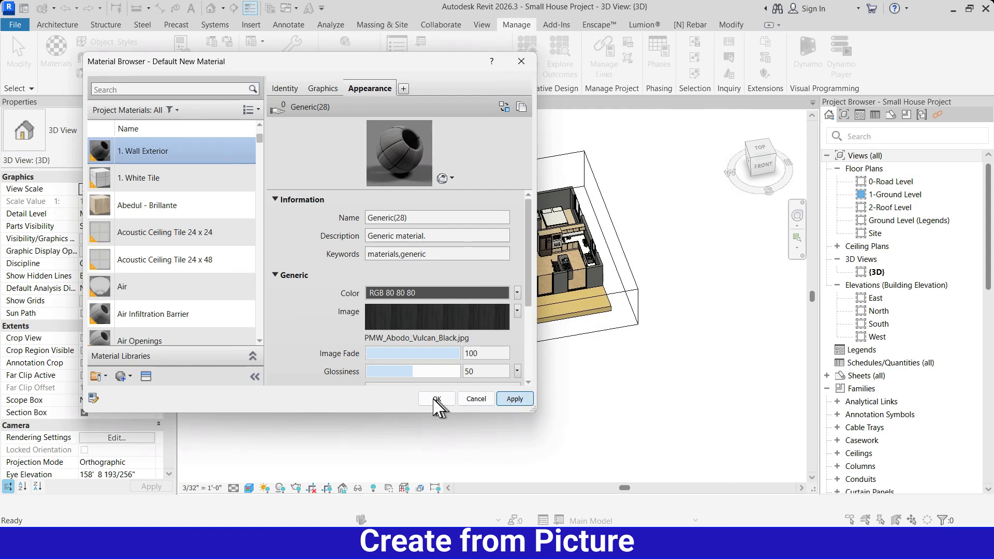
click(432, 398)
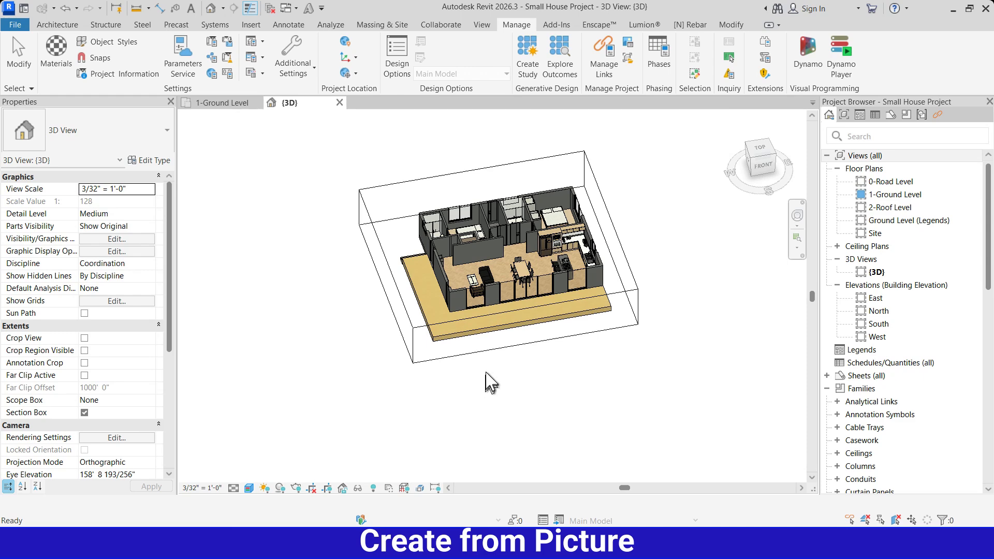
Step: Raise the upper boundary of the 3D view's section box above the roof to include the whole house
shift+middle_drag(328, 275, 404, 258)
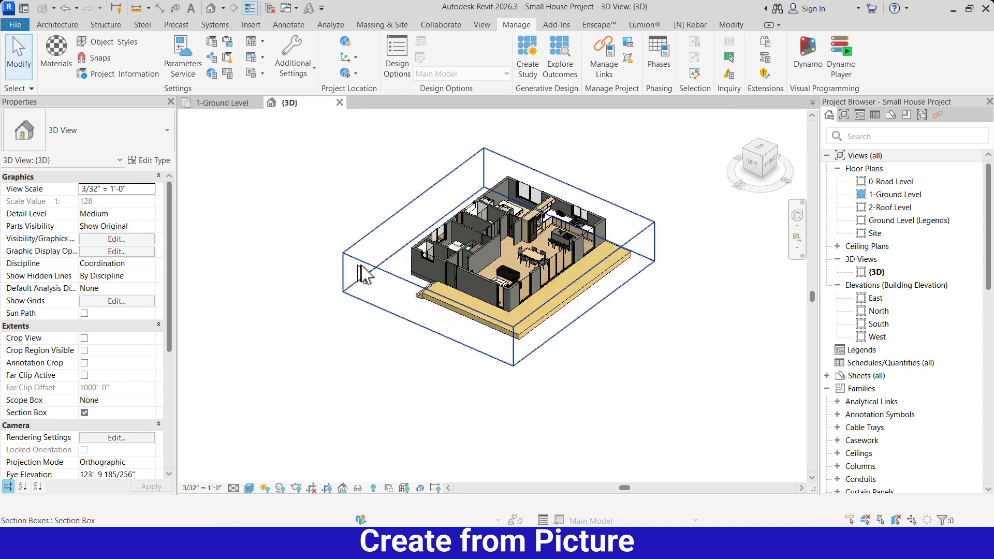
click(395, 272)
drag(484, 148, 485, 113)
click(673, 296)
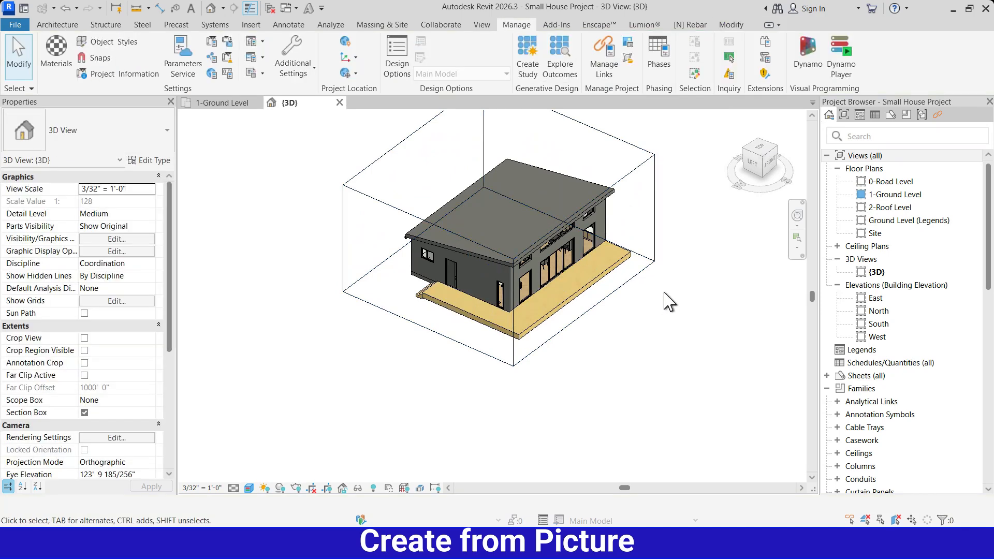
Step: Paint the front wall with the sliding doors and the adjoining entrance-side wall with the 1. Wall Exterior material
shift+middle_drag(668, 294, 576, 269)
scroll(559, 267, up, 3)
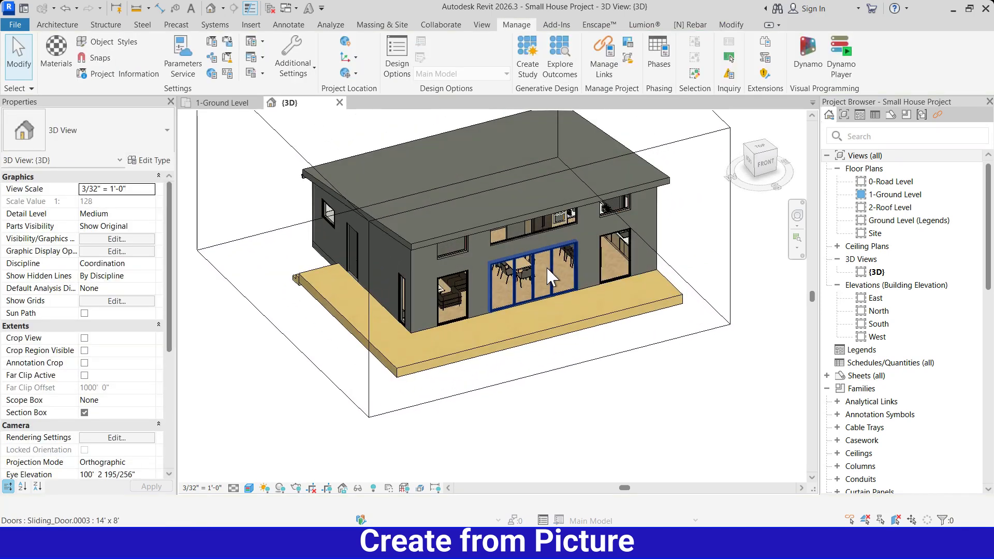
key(p)
key(t)
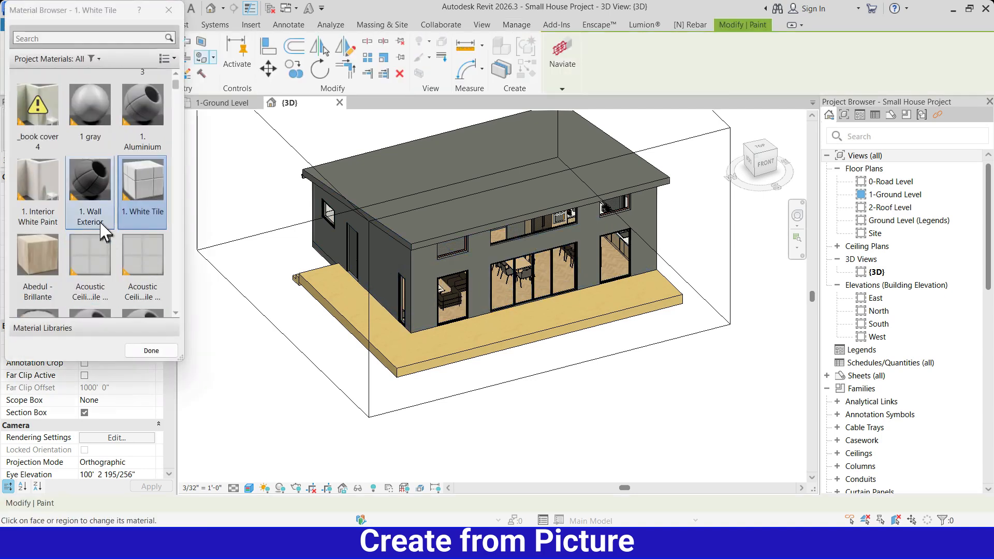
click(89, 178)
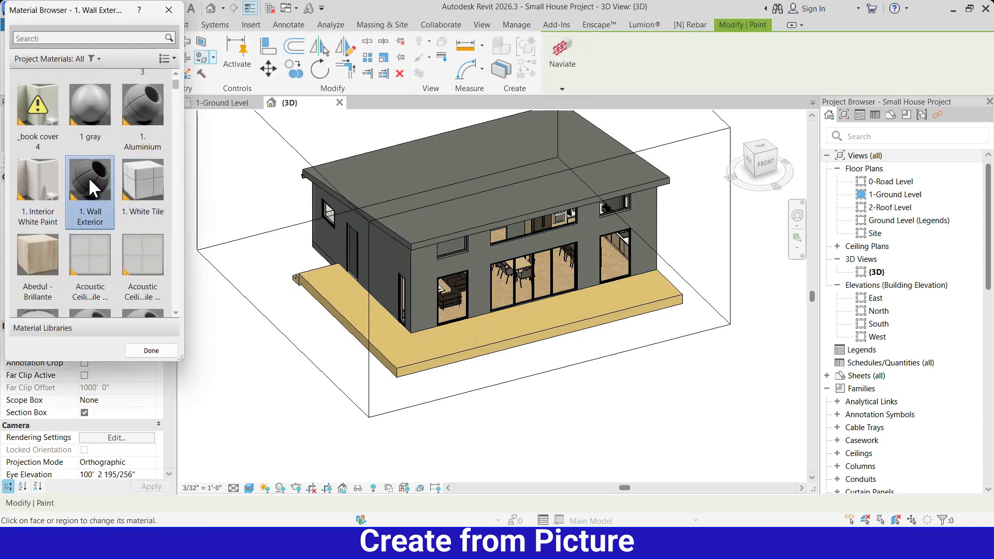
scroll(422, 277, up, 3)
click(422, 277)
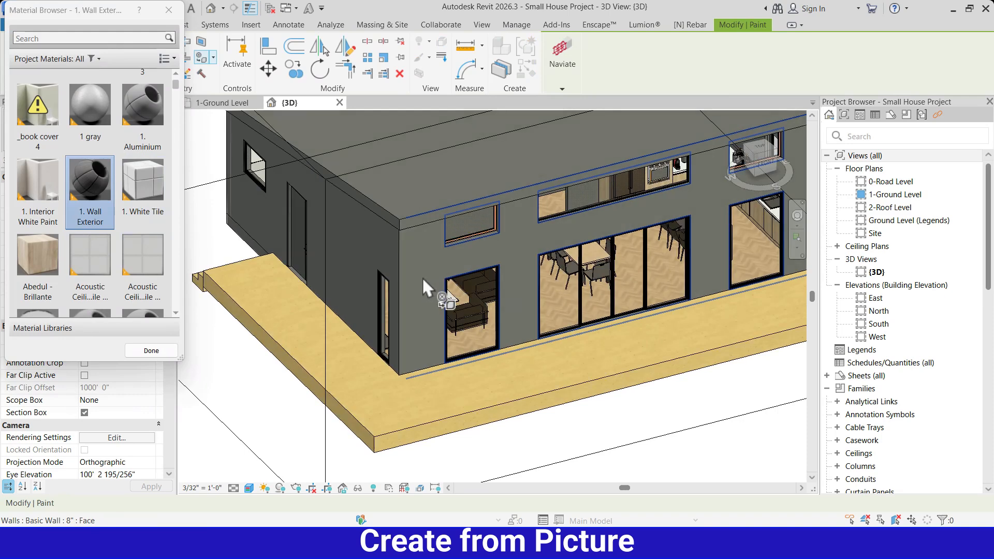
click(371, 249)
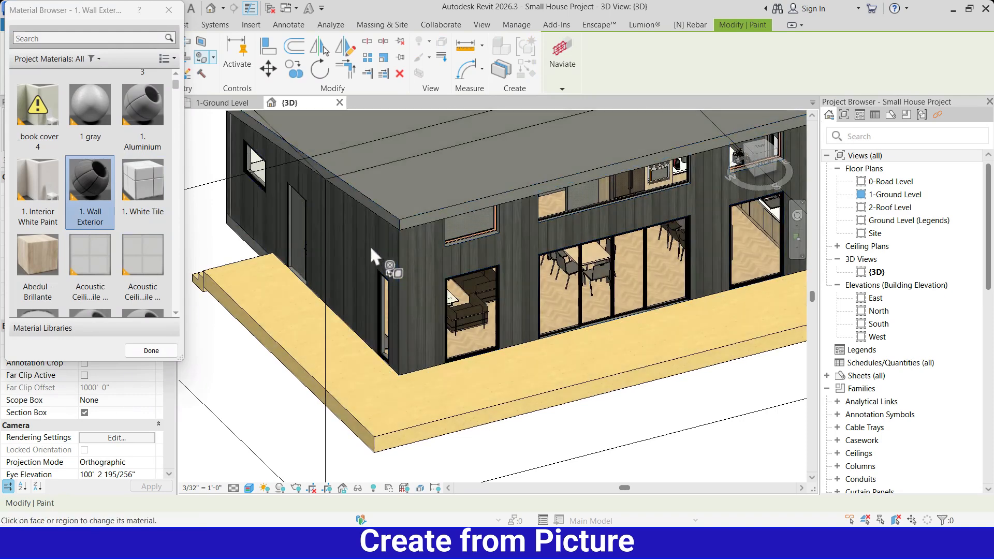
scroll(367, 282, down, 3)
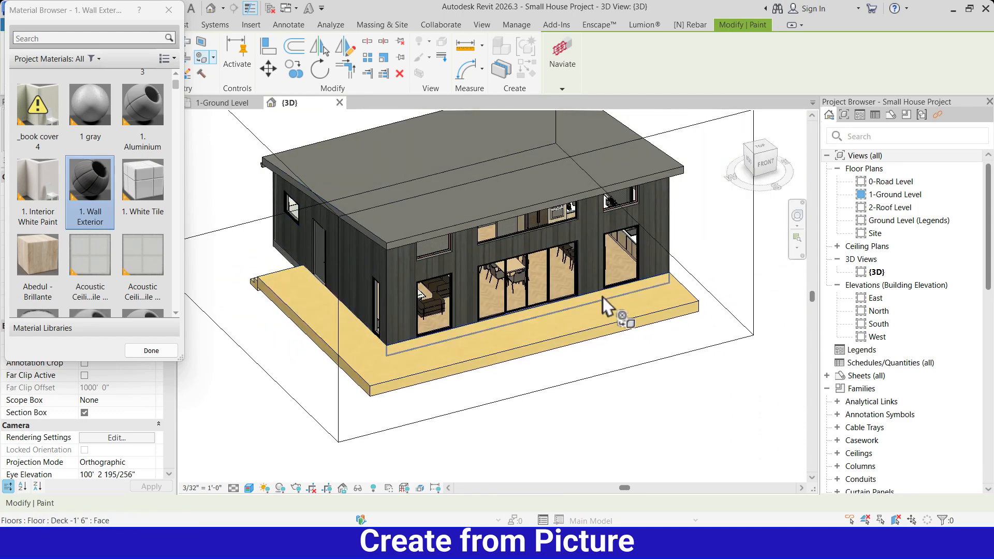
Step: Paint the side wall opposite the entrance side with the 1. Wall Exterior material
shift+middle_drag(652, 313, 502, 300)
scroll(553, 326, up, 3)
click(562, 326)
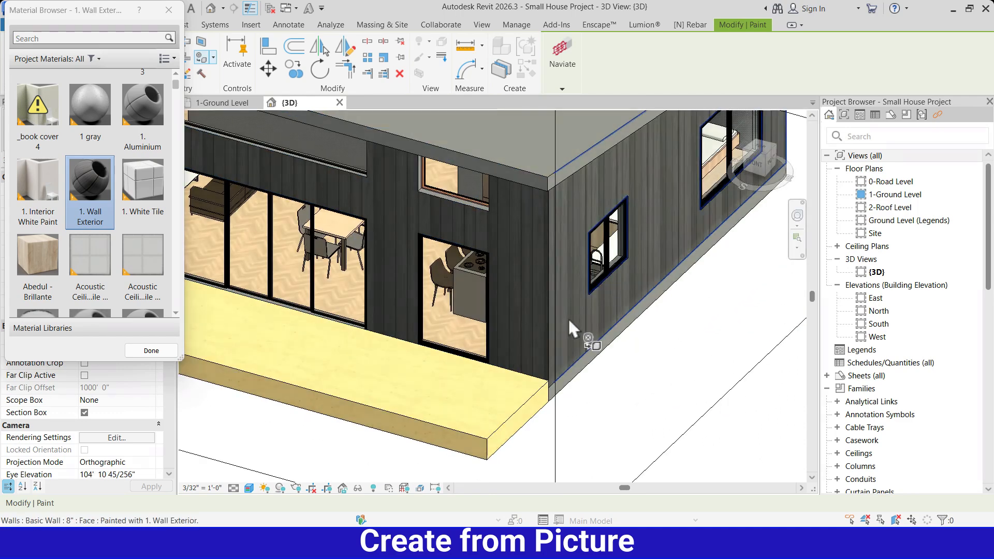
scroll(570, 385, up, 4)
scroll(566, 378, down, 5)
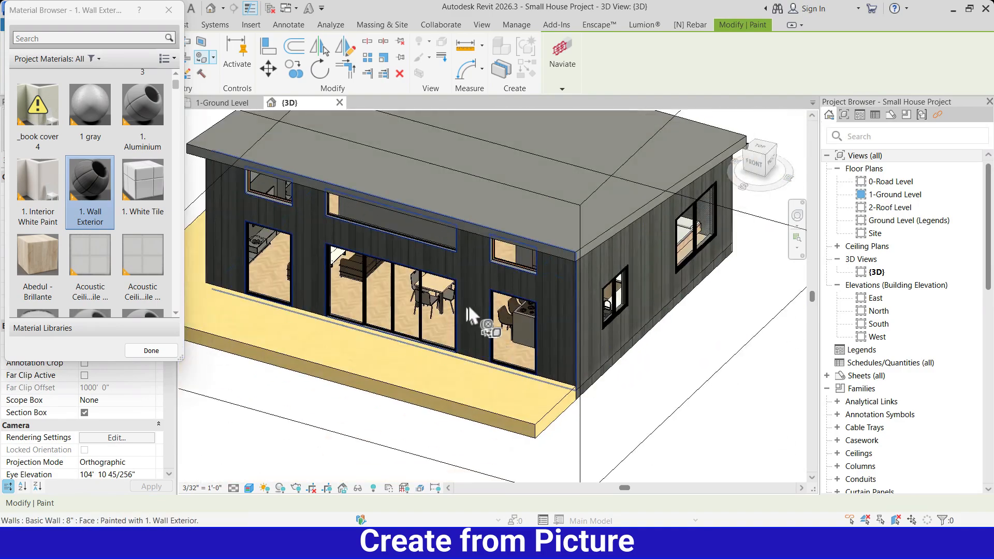
Step: Paint the exposed floor slab edge beneath the entrance-side wall and the remaining exterior face with 1. Wall Exterior, and finish painting
shift+middle_drag(468, 305, 564, 290)
scroll(248, 314, up, 2)
scroll(229, 306, up, 2)
click(323, 306)
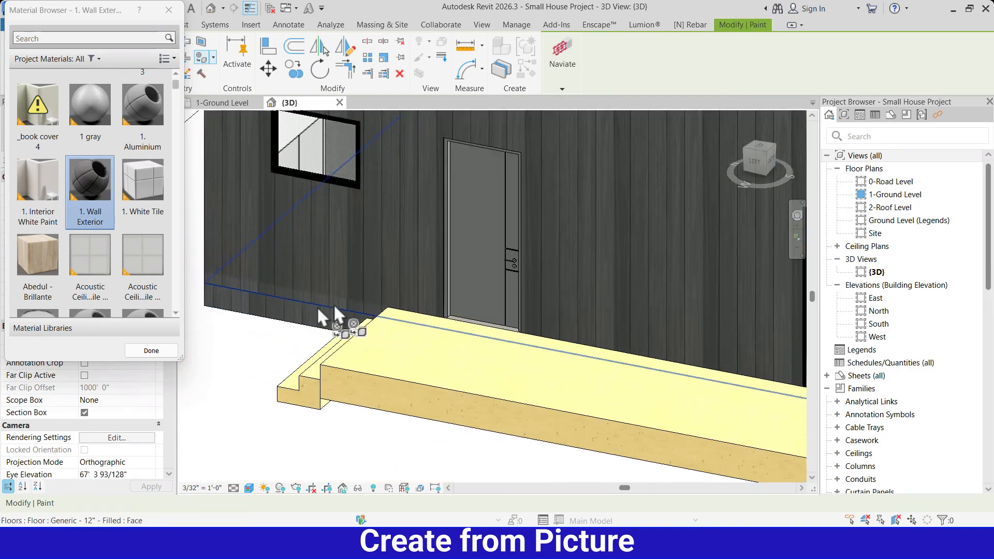
scroll(331, 305, down, 4)
shift+middle_drag(441, 290, 549, 269)
scroll(585, 332, up, 3)
click(580, 376)
scroll(580, 375, down, 4)
shift+middle_drag(575, 311, 695, 284)
scroll(592, 245, up, 5)
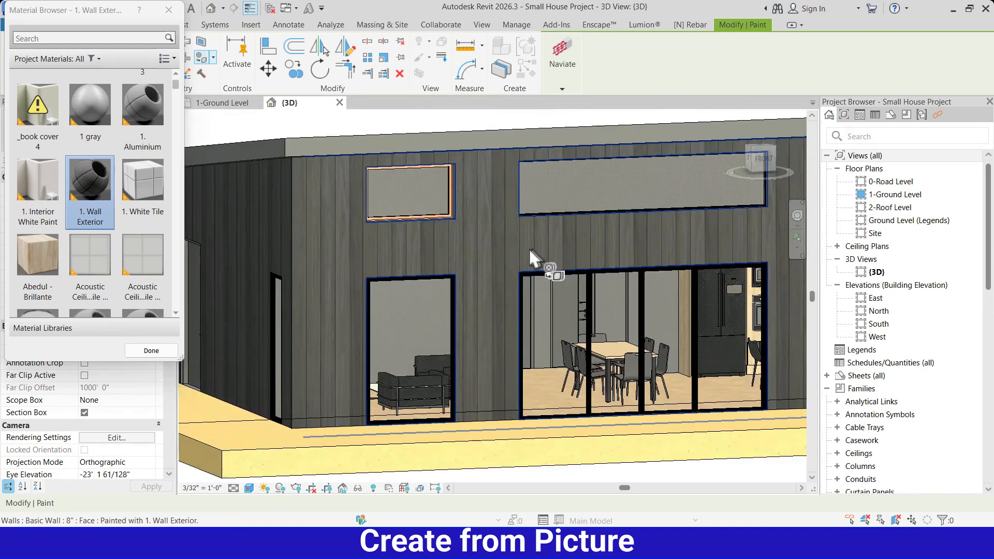
key(Escape)
scroll(501, 252, down, 5)
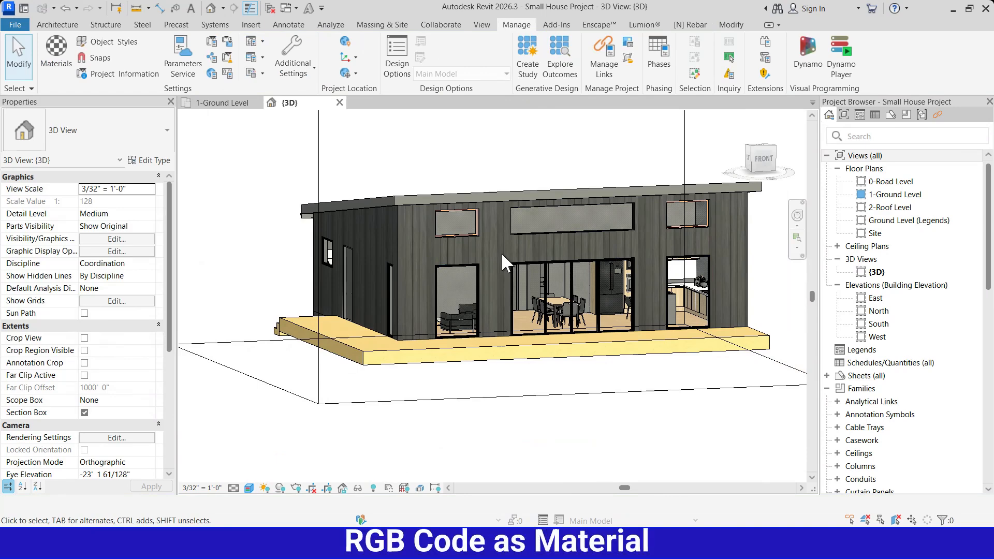
Step: Create a new project material named 1. Wall core
click(56, 49)
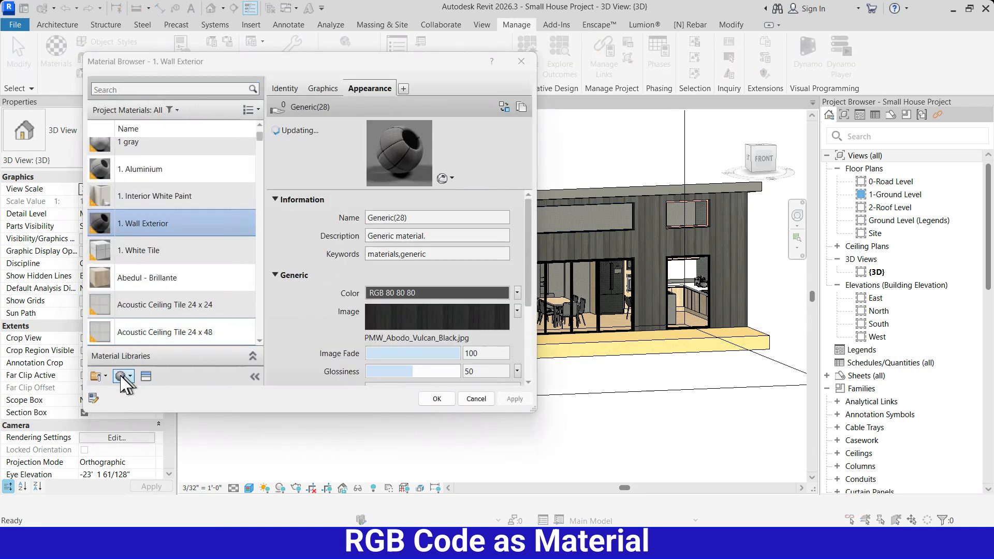
click(131, 377)
click(150, 336)
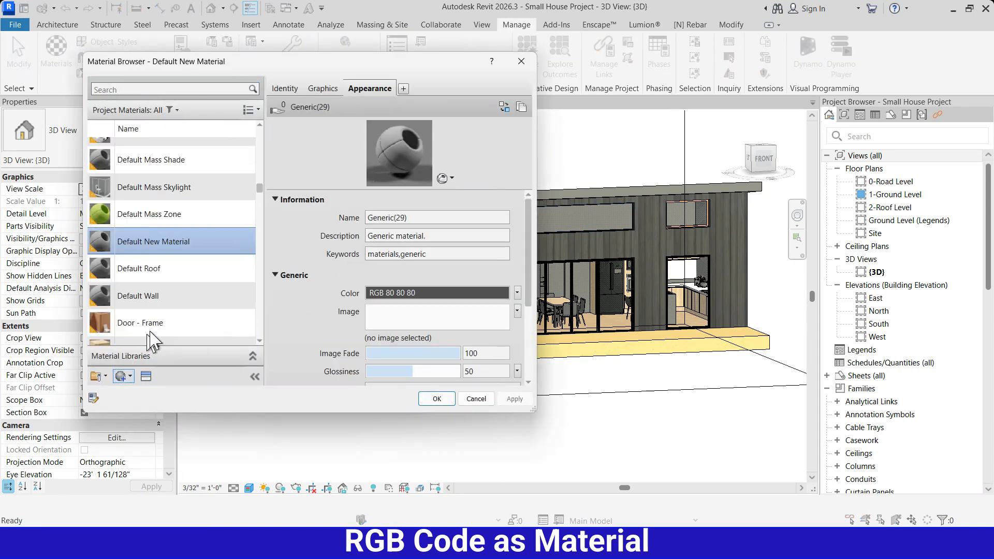
right_click(155, 241)
click(184, 289)
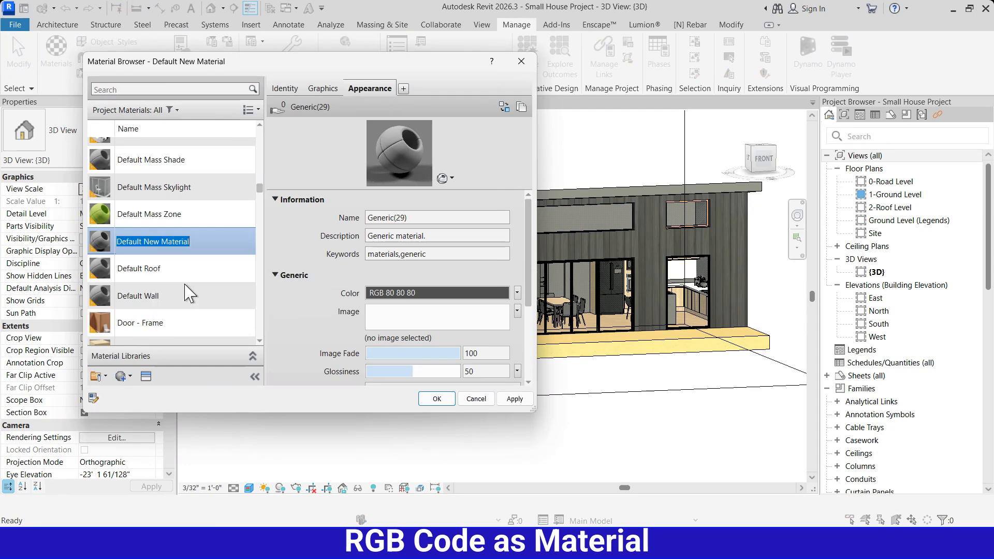
text(1. Wall core)
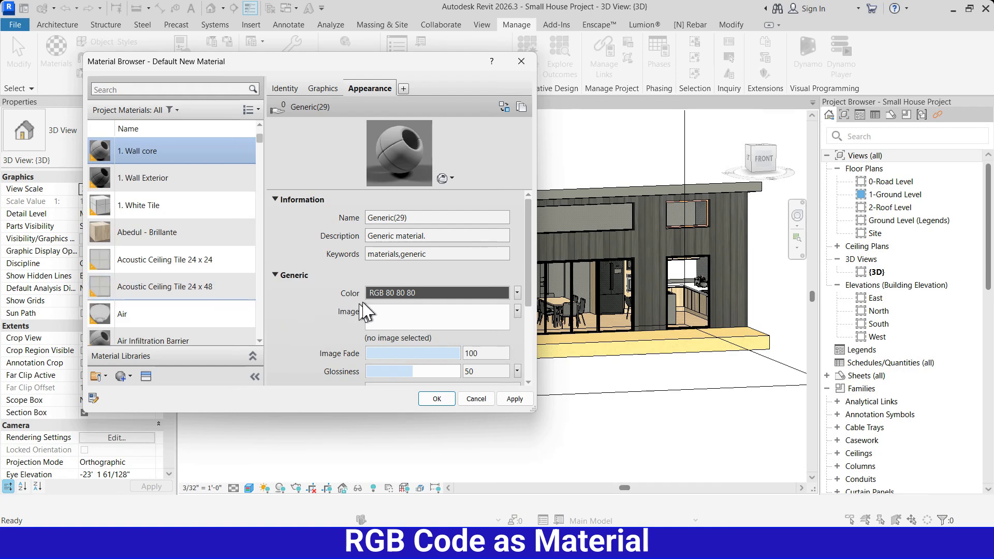
Step: Set the appearance color of the 1. Wall core material to RGB 62 62 62 and apply it
click(395, 295)
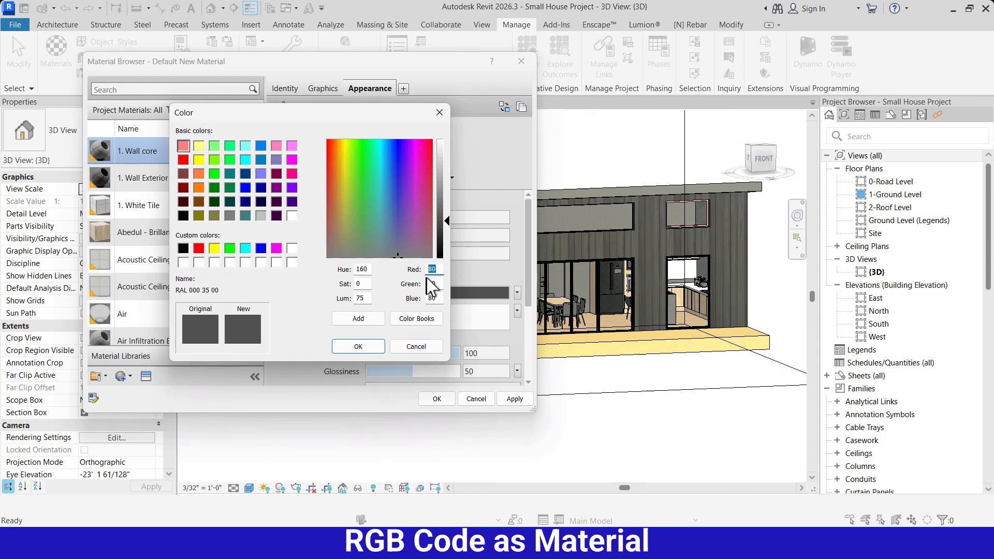
text(62 )
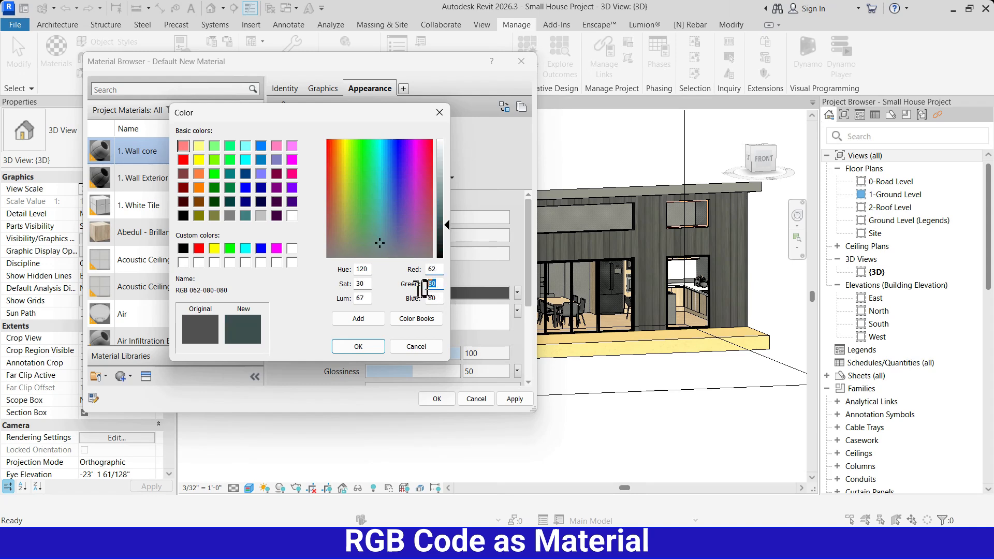
text(62 )
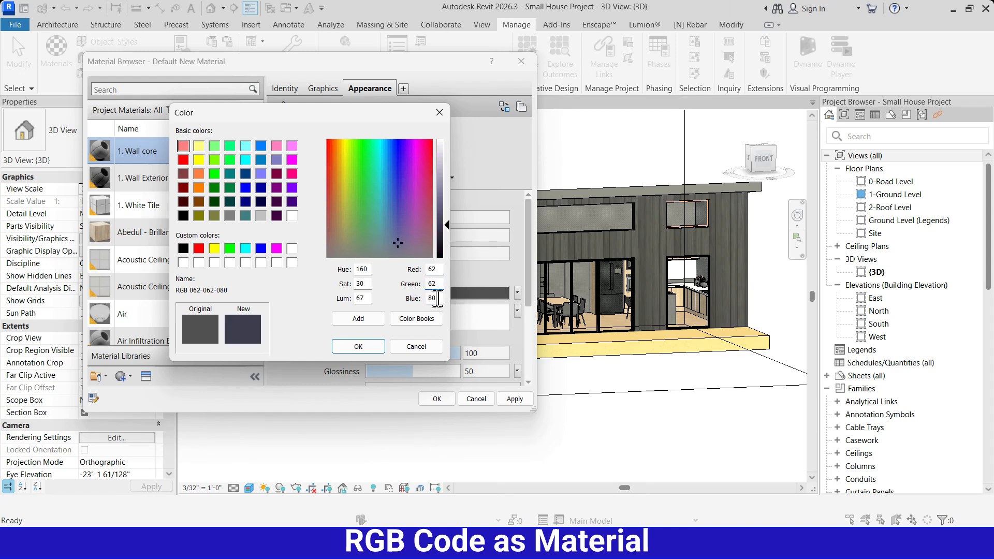
text(62)
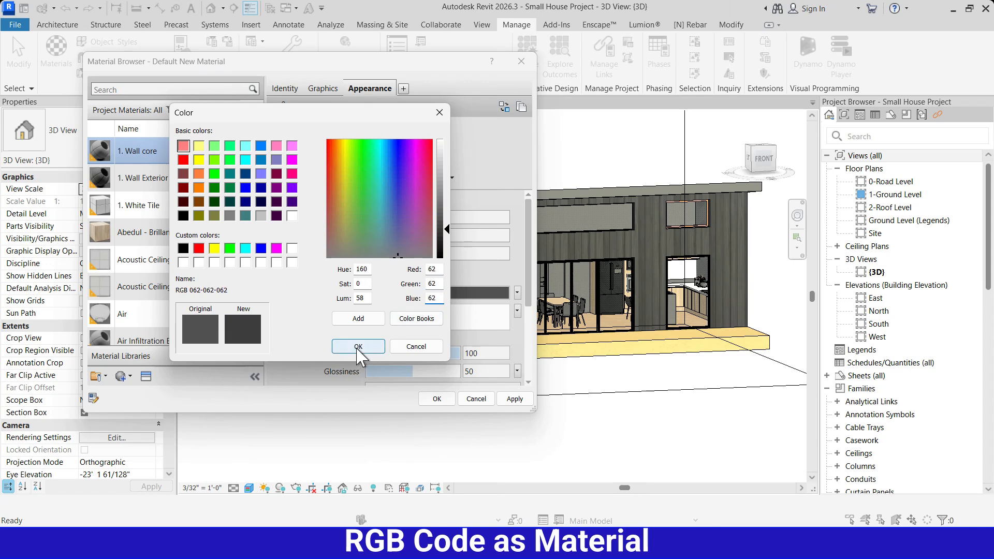
click(358, 347)
click(514, 399)
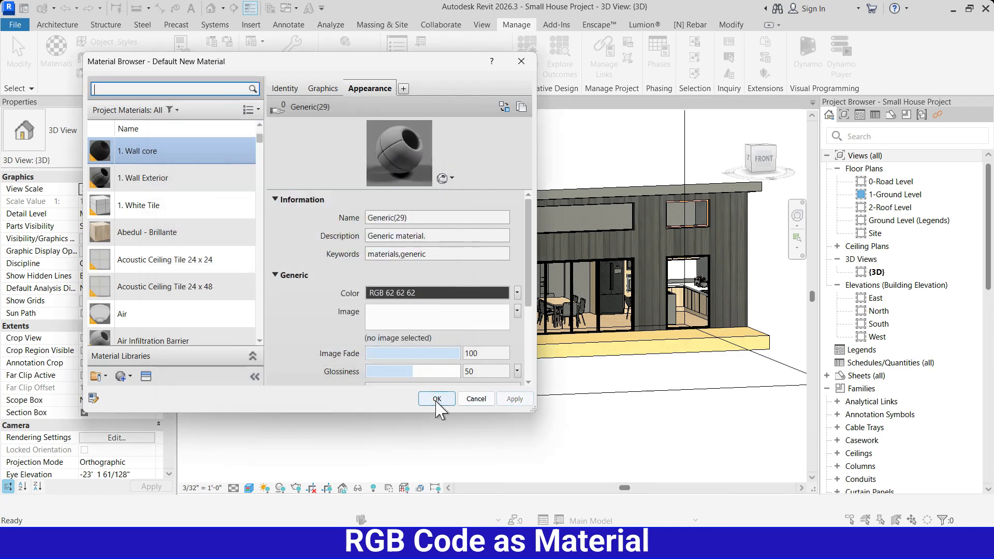
click(437, 400)
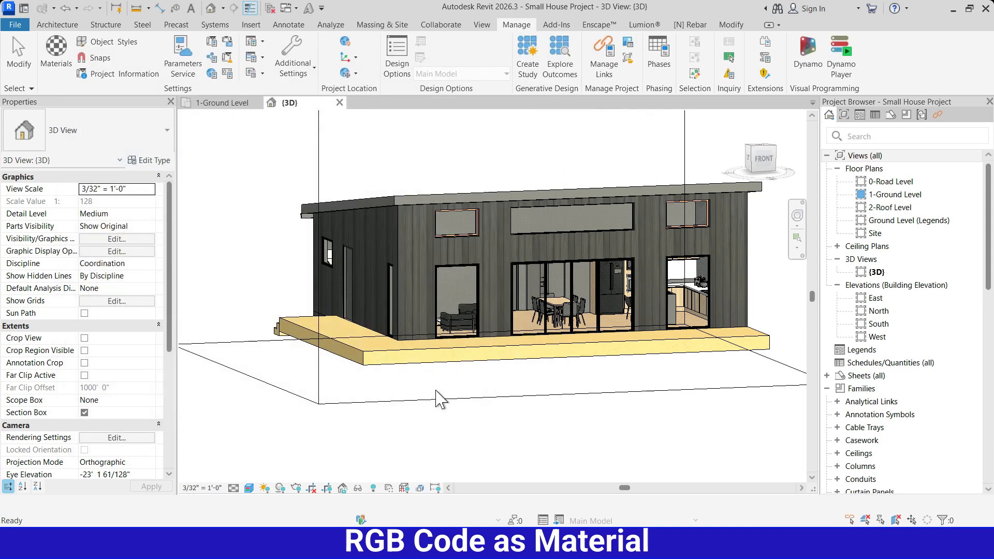
Step: Assign the 1. Wall core material to the structure layer of the 8" basic wall type and deselect the wall
click(406, 251)
click(156, 161)
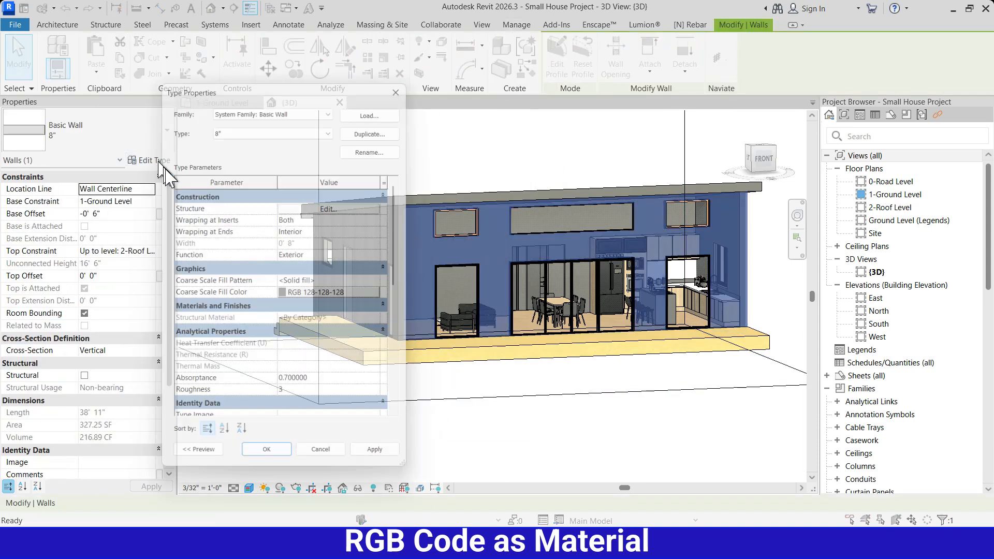
click(335, 205)
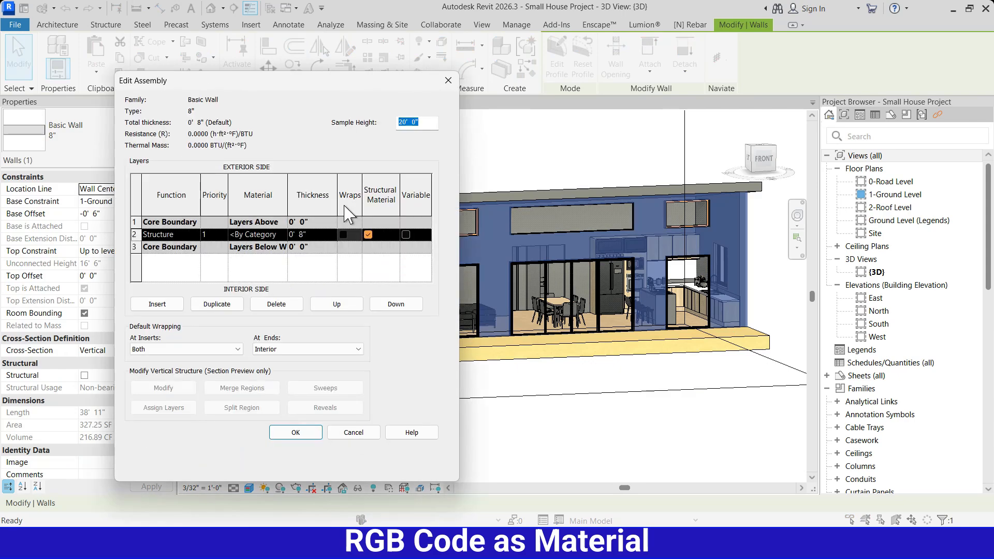
click(284, 234)
click(283, 234)
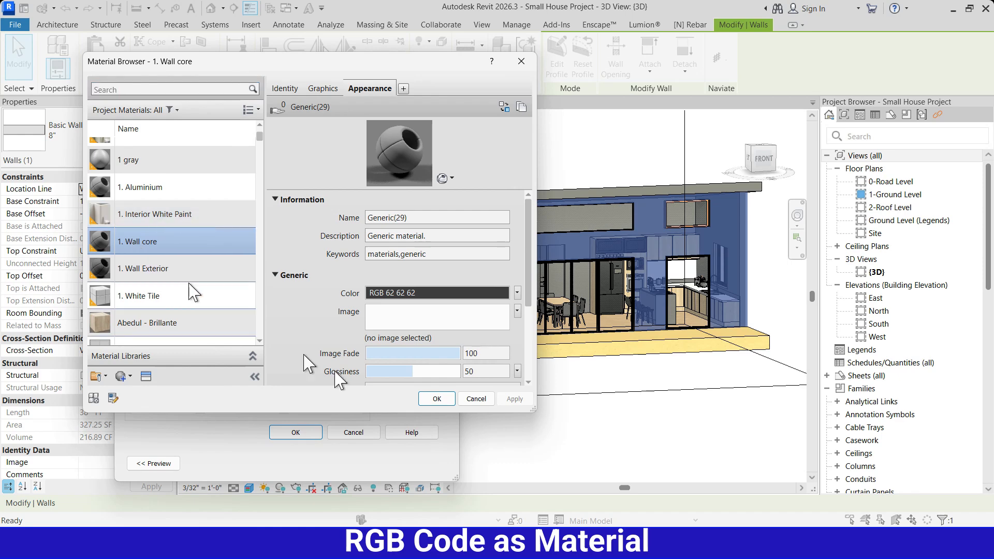
click(438, 400)
click(303, 434)
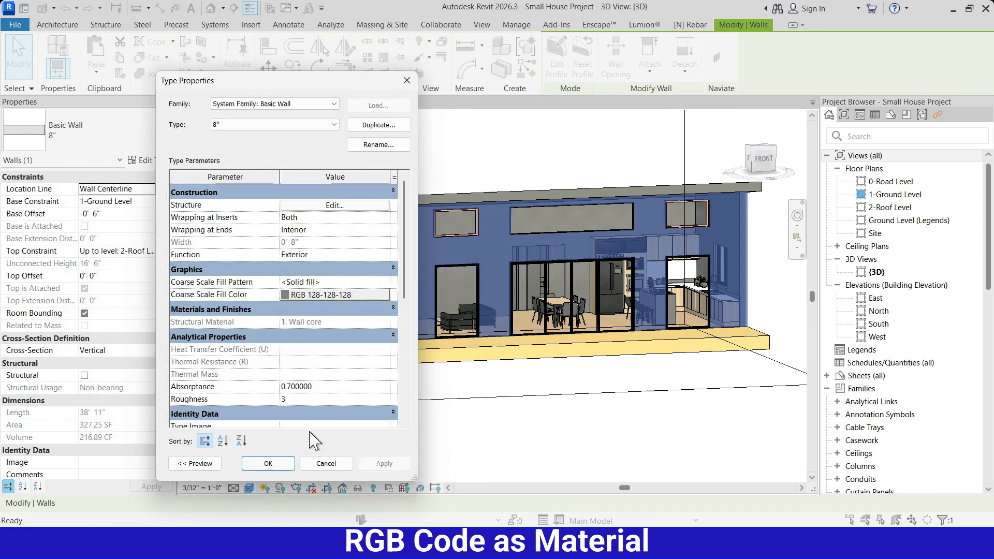
click(288, 466)
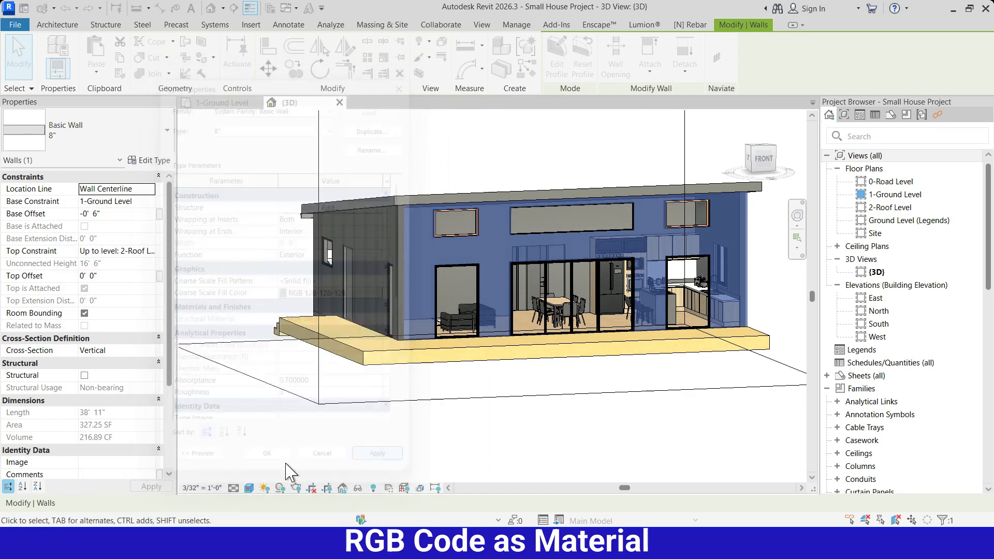
click(499, 382)
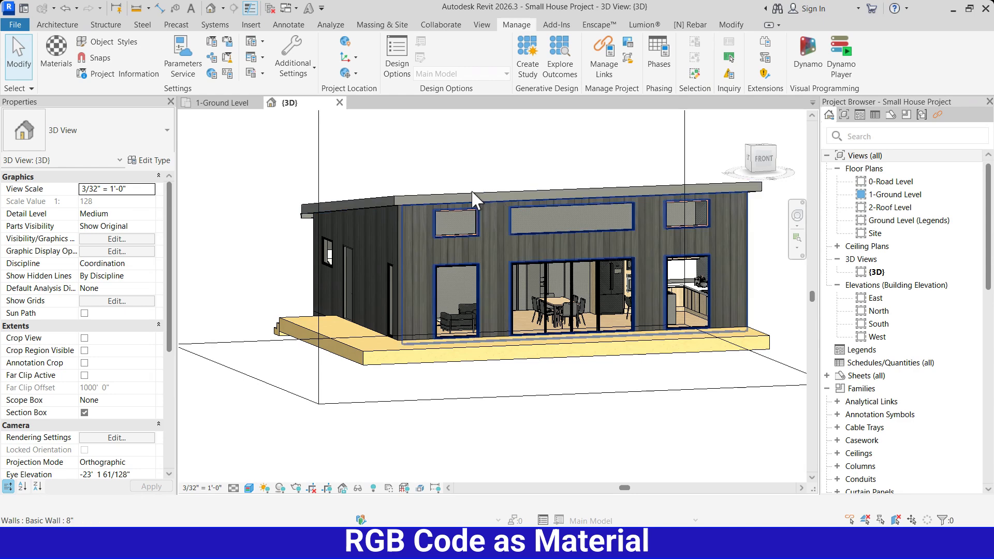
Step: Assign the 1. Wall core material to the structure layer of the Generic - 12" basic roof type and deselect the roof
click(396, 197)
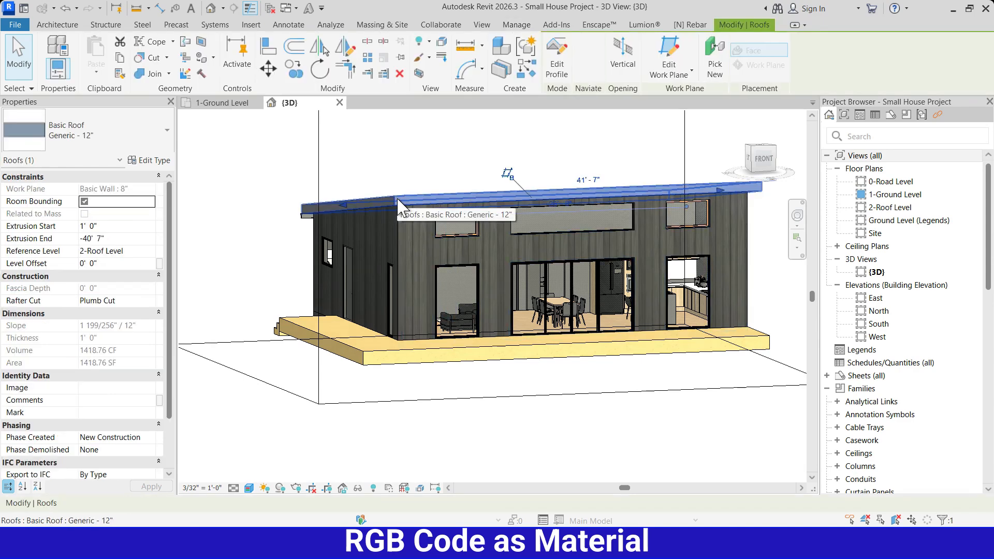
click(154, 161)
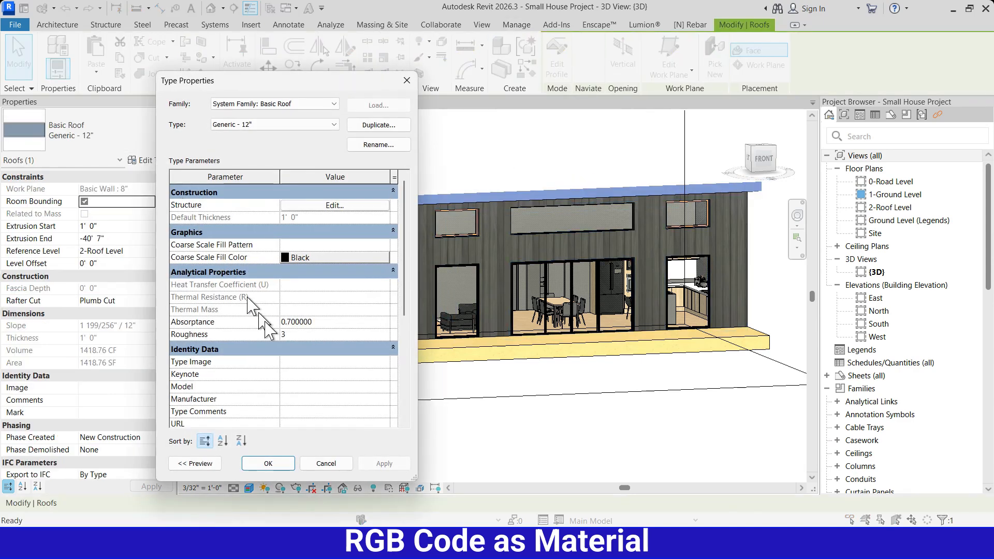
click(346, 209)
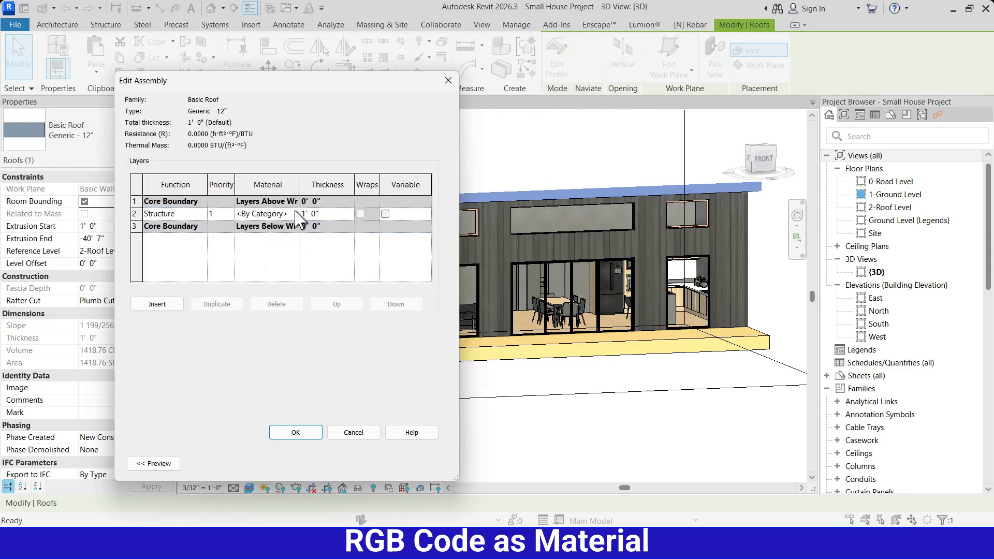
click(296, 211)
click(295, 213)
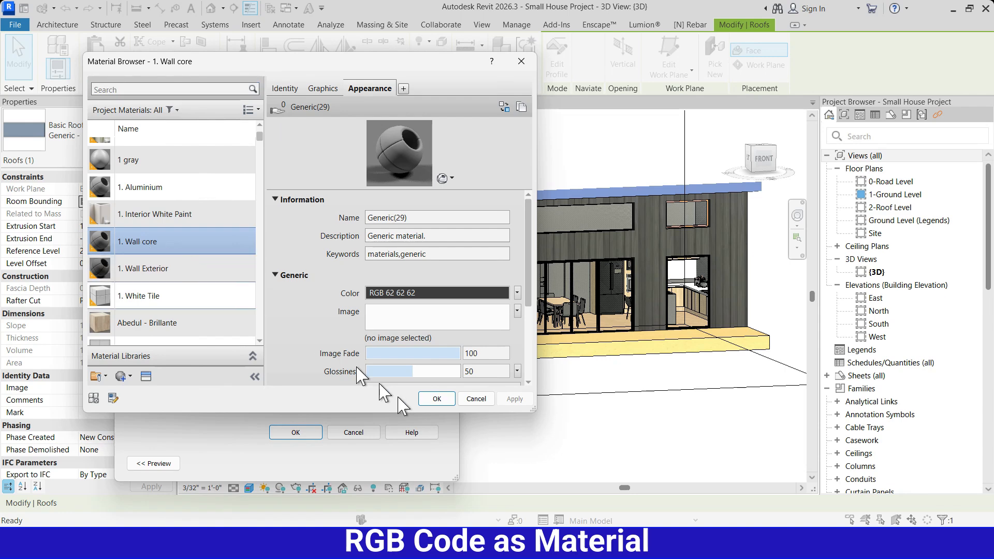
click(448, 400)
click(306, 430)
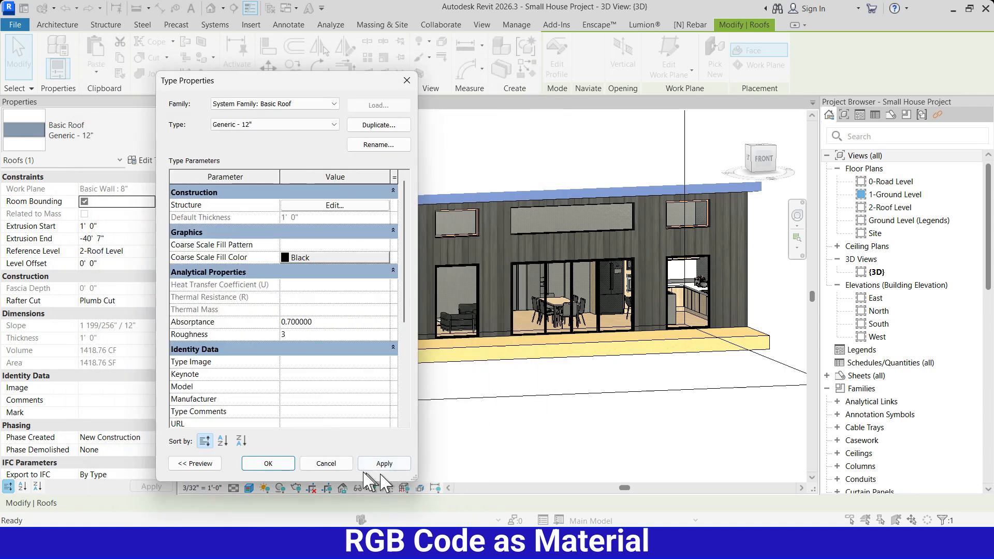
click(275, 464)
key(Escape)
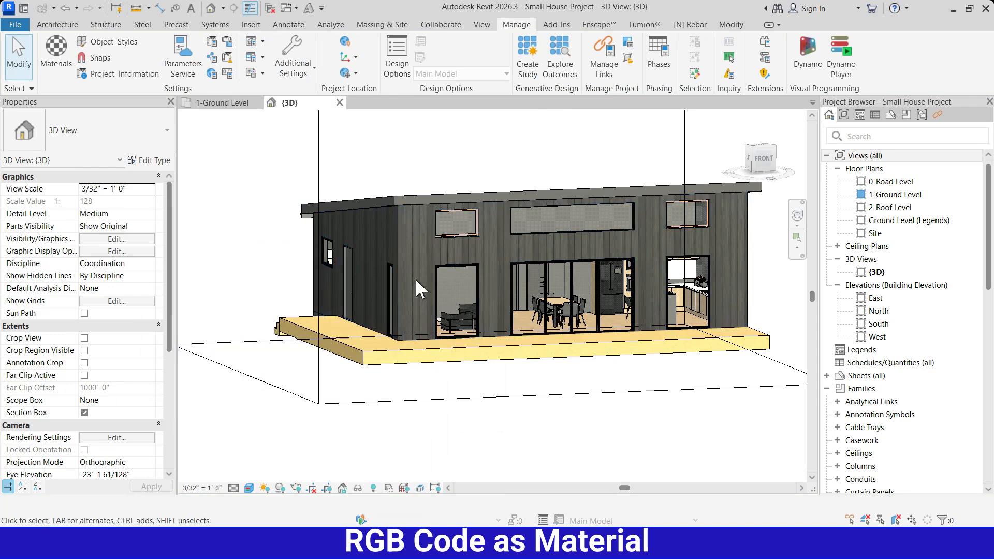
Step: Examine the roof finish and the window and sliding door frames on the front facade in the 3D view
shift+middle_drag(495, 248, 470, 314)
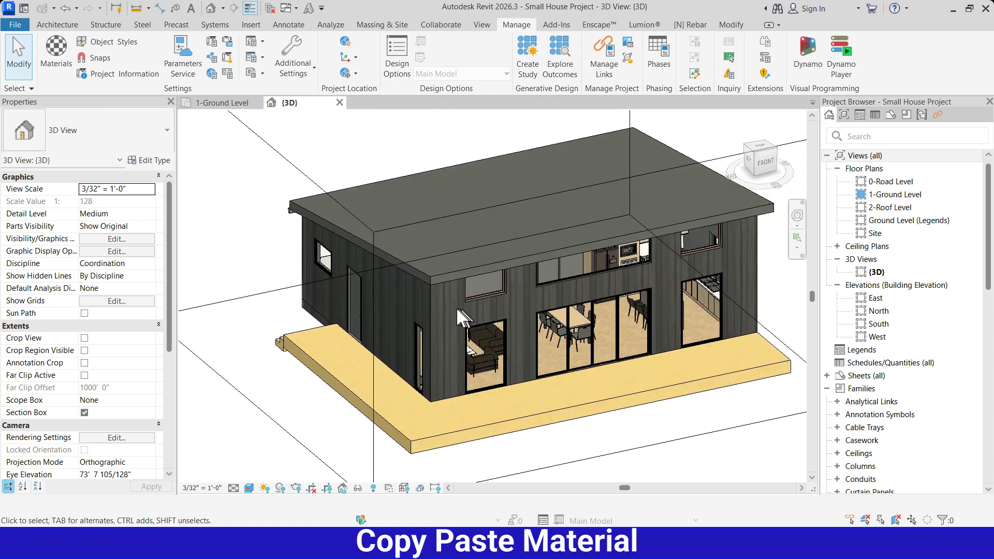
scroll(434, 300, down, 3)
scroll(434, 299, up, 5)
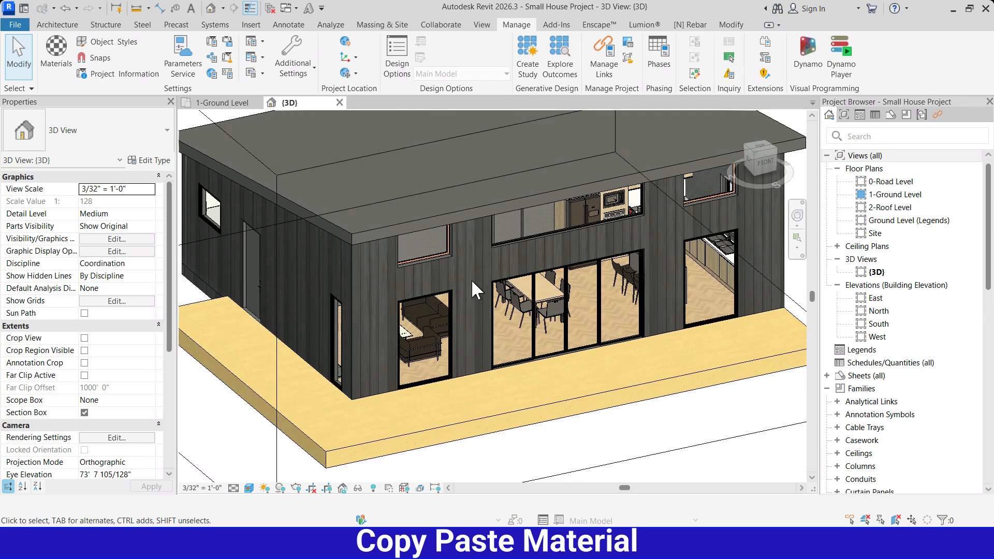
scroll(471, 278, up, 5)
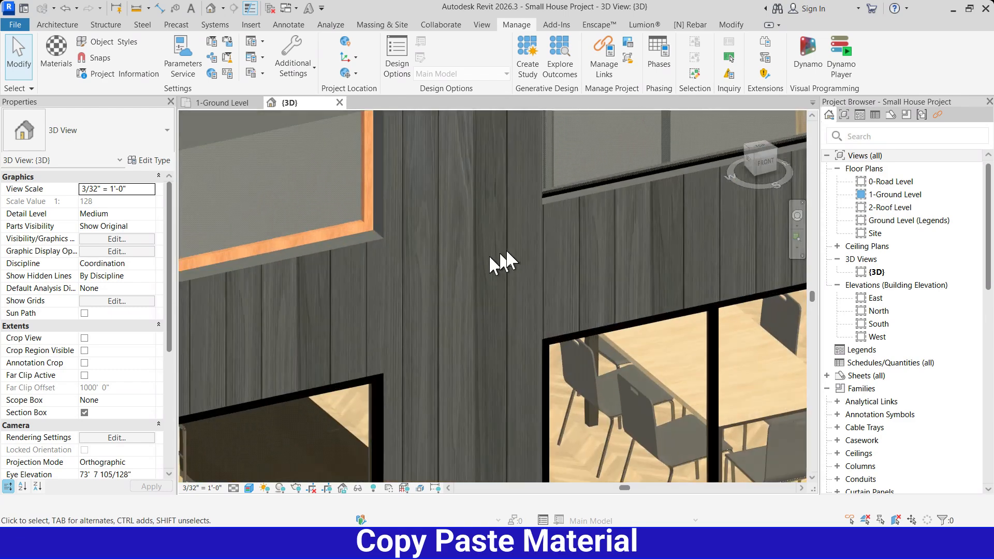
scroll(536, 322, up, 4)
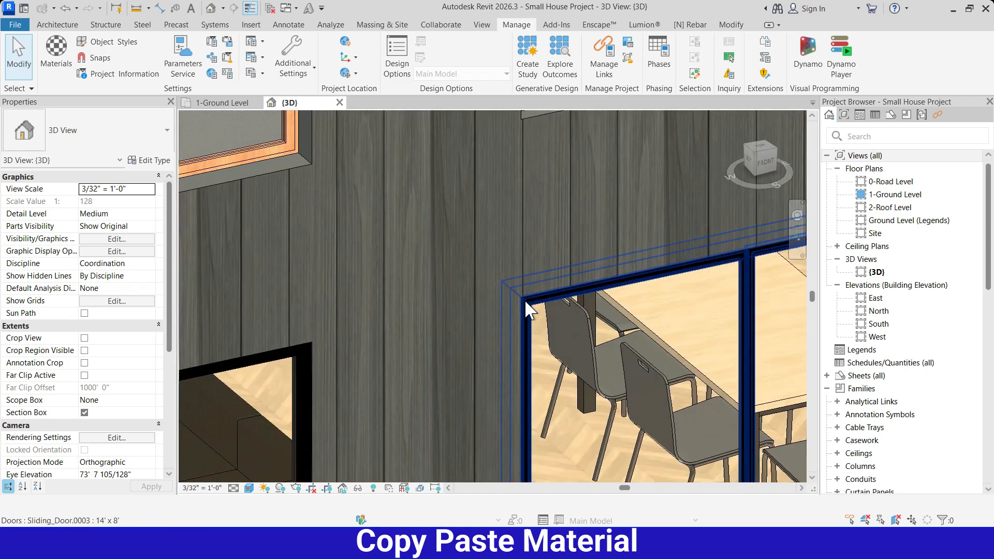
scroll(524, 299, down, 5)
scroll(409, 248, up, 3)
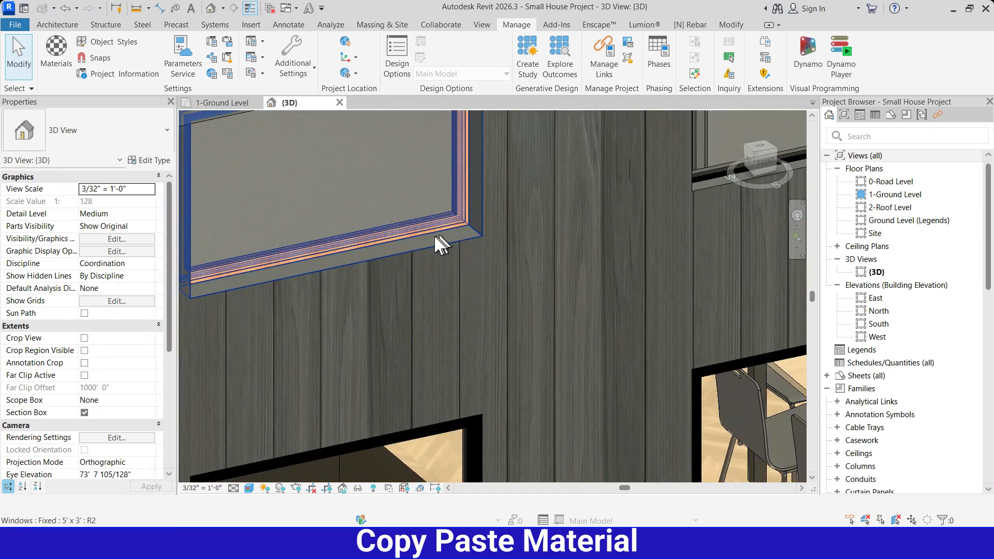
scroll(414, 239, down, 5)
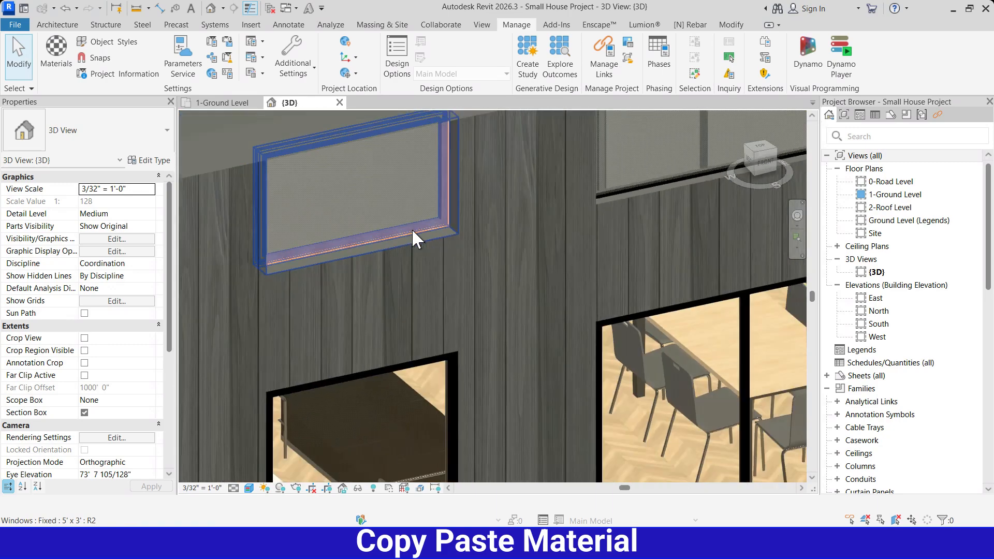
Step: Copy the jamb material name 1. Aluminium from the type properties of the 14' x 8' front sliding door, and deselect it
click(536, 297)
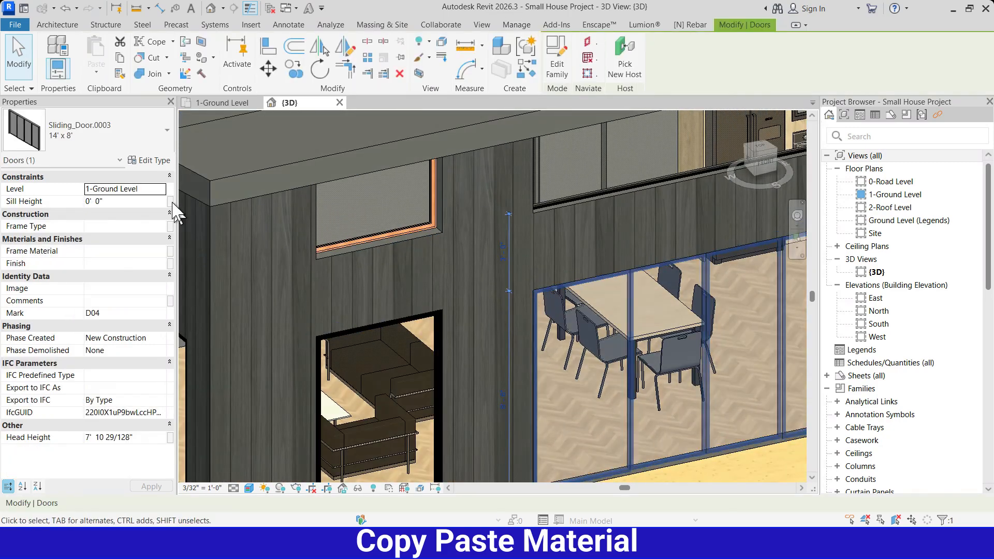
click(146, 160)
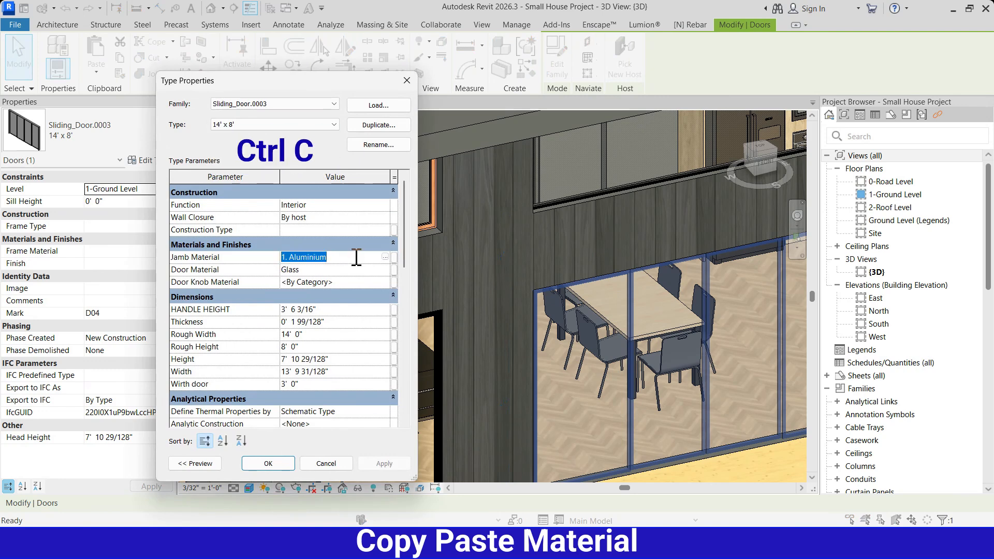
click(272, 465)
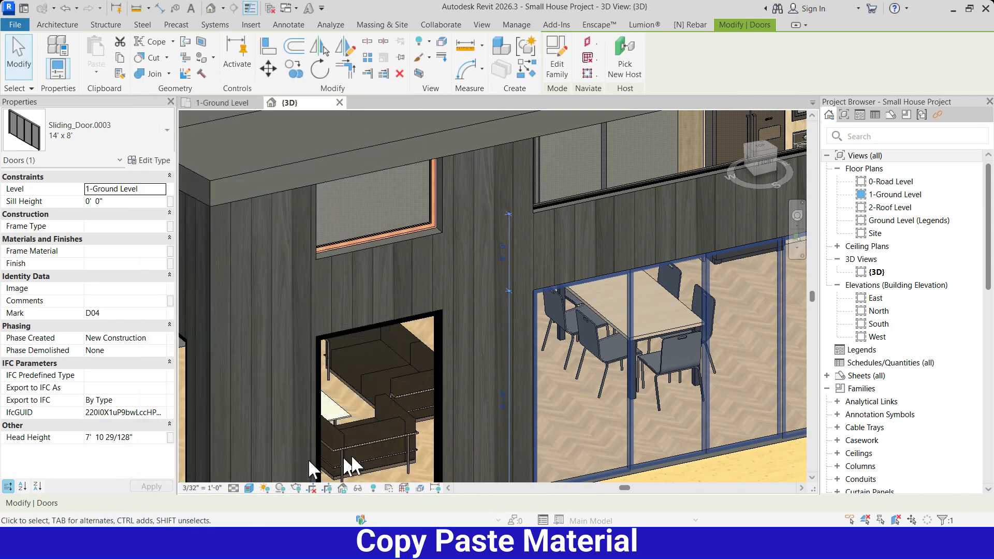
scroll(476, 307, down, 3)
key(Escape)
Step: Set the sash material of the 5' x 3' fixed window type to 1. Aluminium and deselect the window
scroll(475, 306, up, 4)
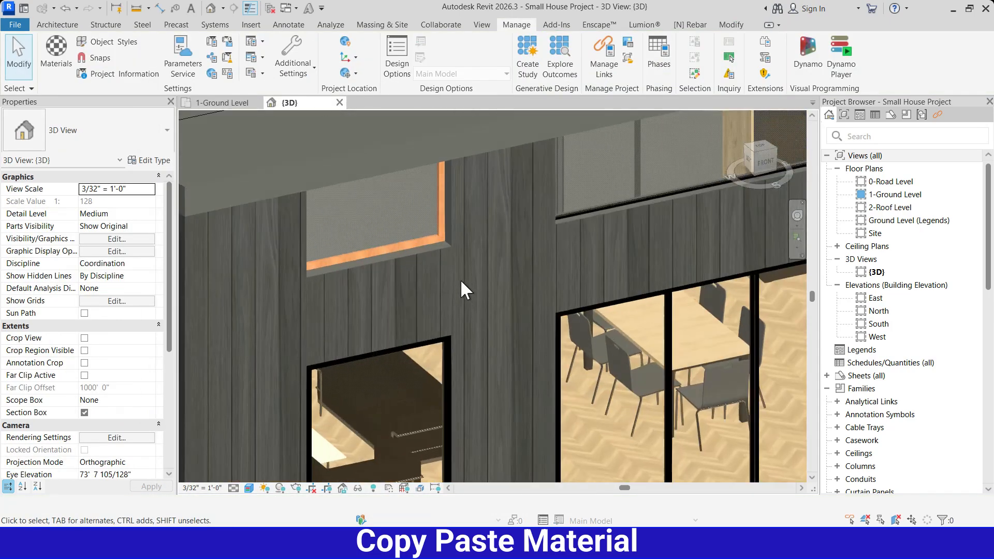
click(427, 239)
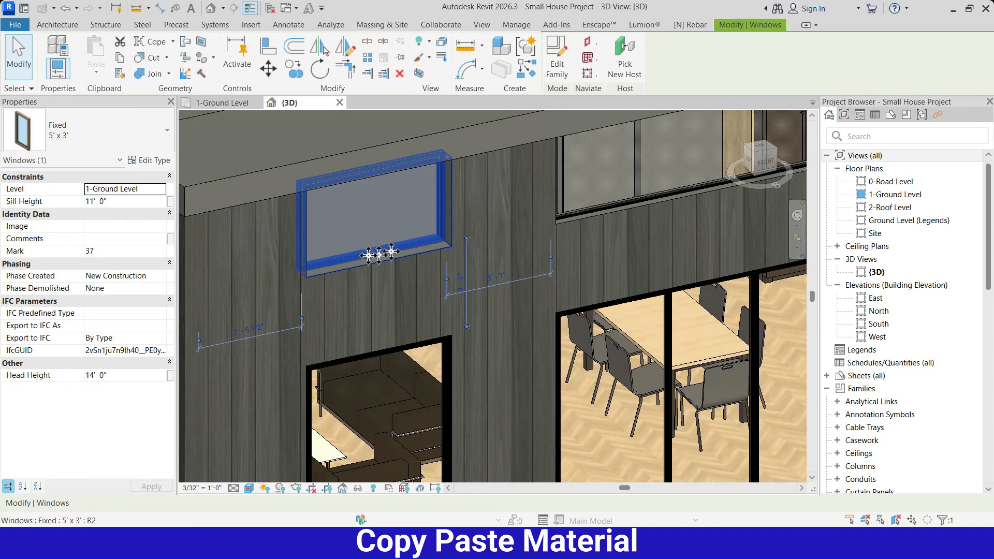
click(154, 160)
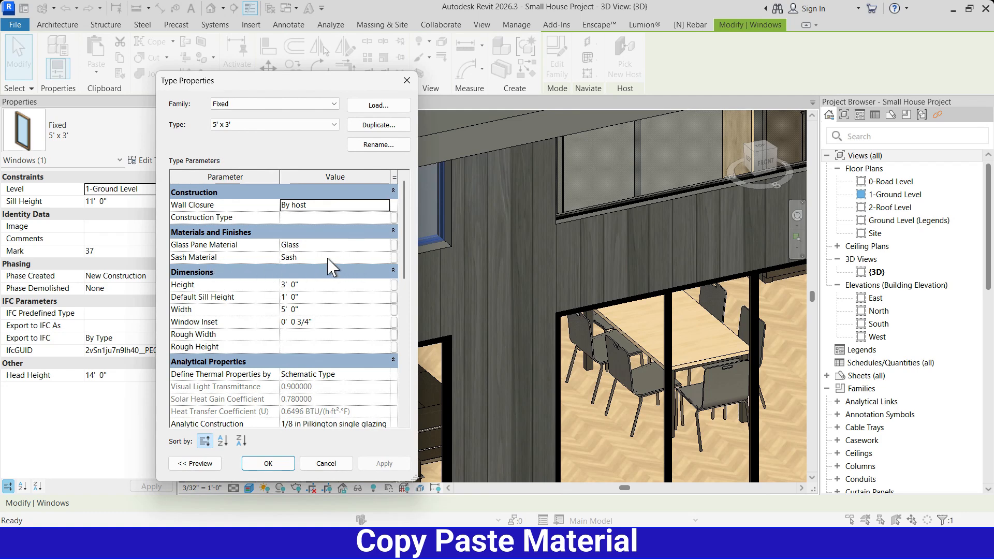
text(1. Aluminium)
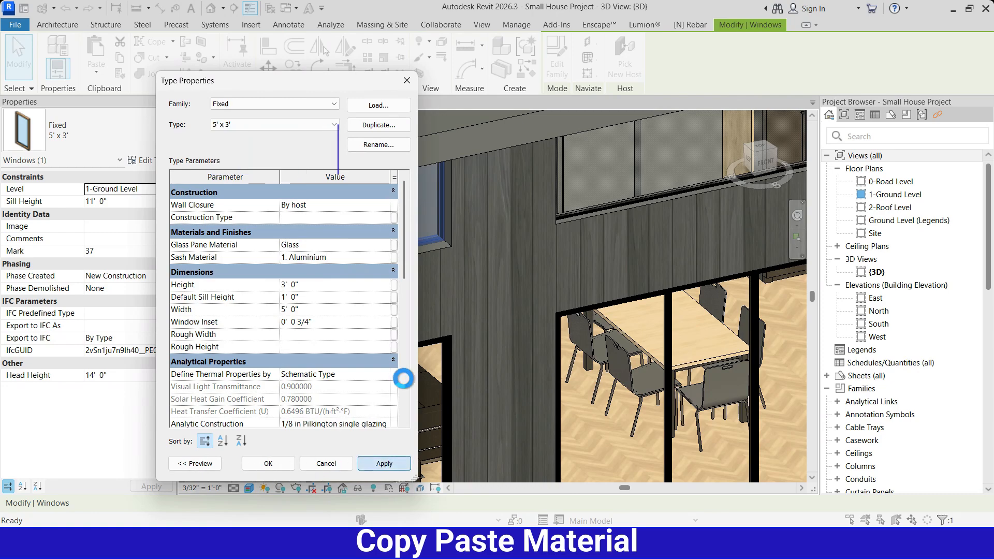
scroll(425, 287, down, 3)
click(449, 312)
scroll(343, 283, down, 3)
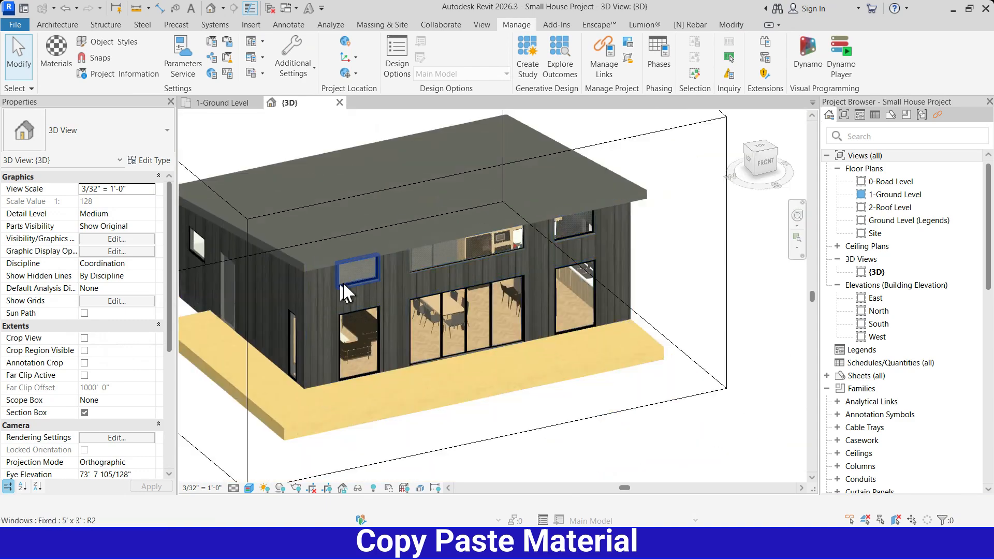
Step: Set the material of the Gutter - Bevel 5" x 5" type at the roof edge to 1. Aluminium and deselect the gutter
scroll(498, 252, down, 2)
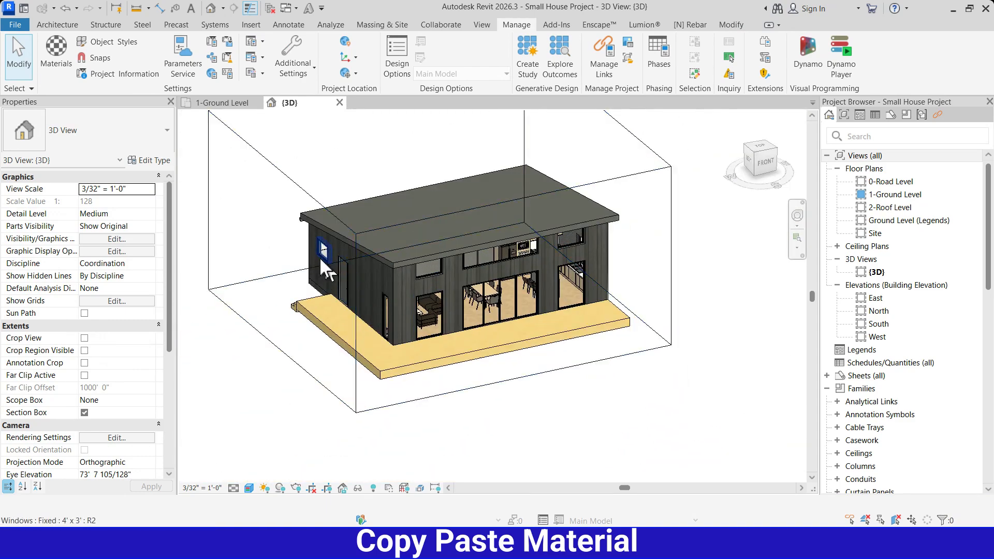
shift+middle_drag(319, 257, 366, 307)
scroll(450, 257, up, 5)
scroll(450, 257, up, 2)
click(452, 255)
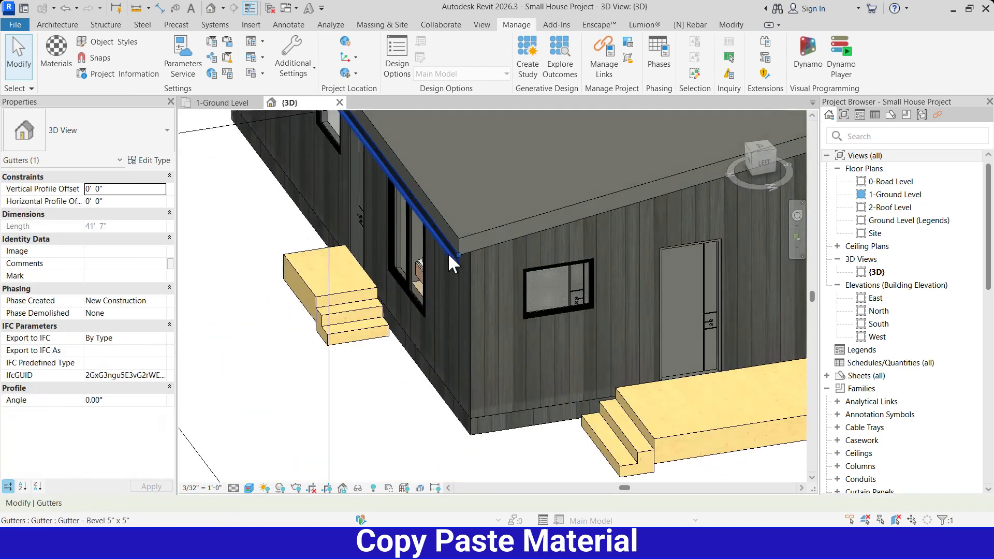
click(151, 161)
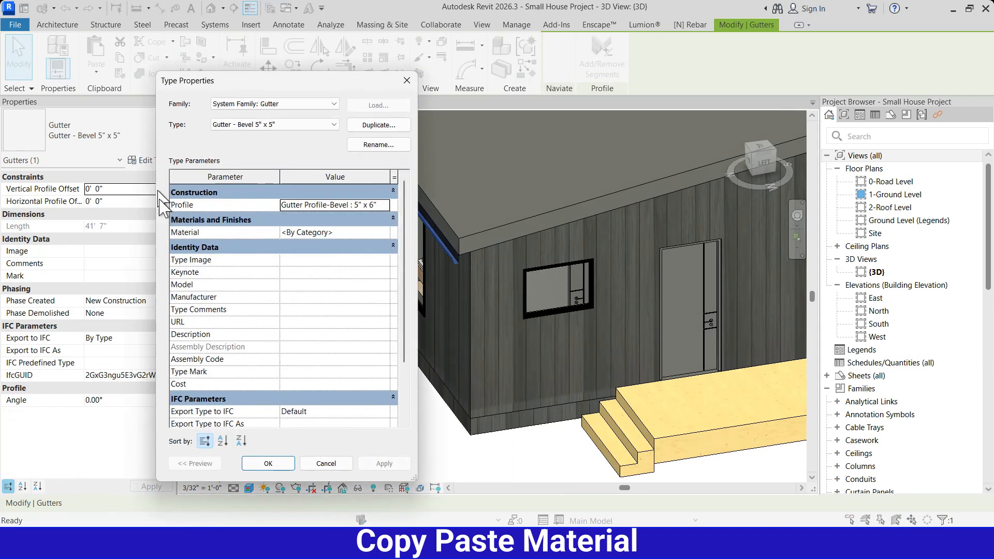
click(345, 232)
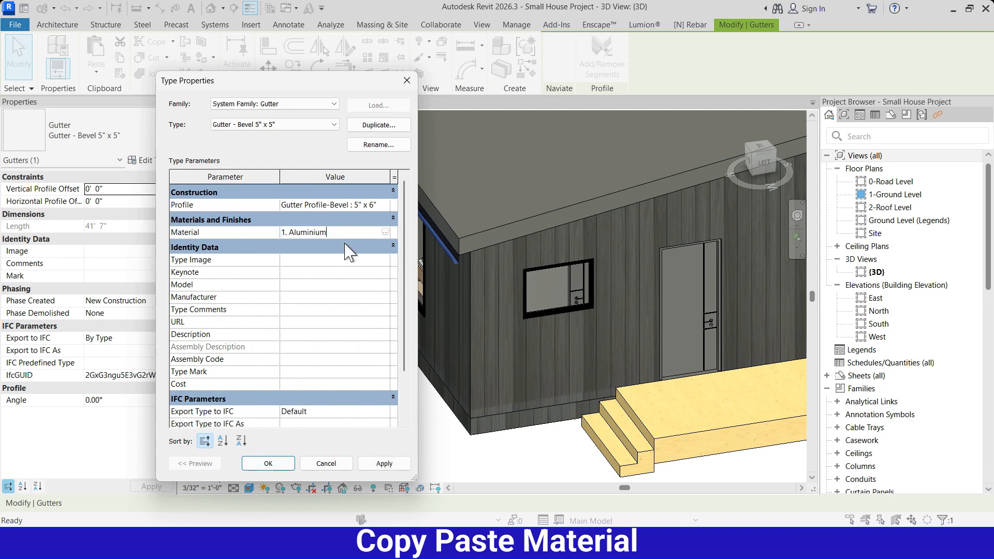
click(268, 464)
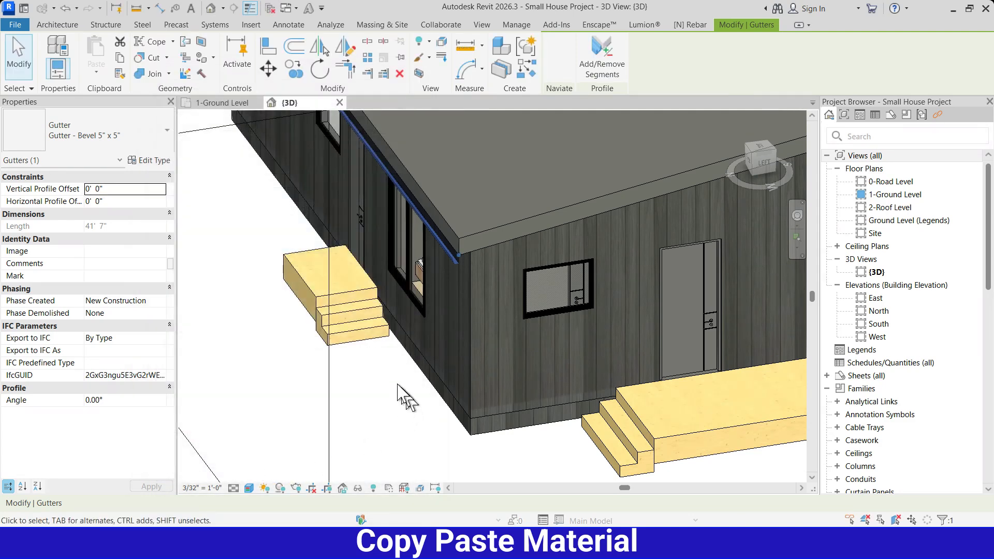
scroll(399, 418, down, 5)
key(Escape)
Step: Lower the top of the section box below the roof to expose the furnished interior from above, and deselect it
shift+middle_drag(542, 368, 422, 321)
shift+middle_drag(485, 340, 704, 352)
scroll(416, 340, down, 5)
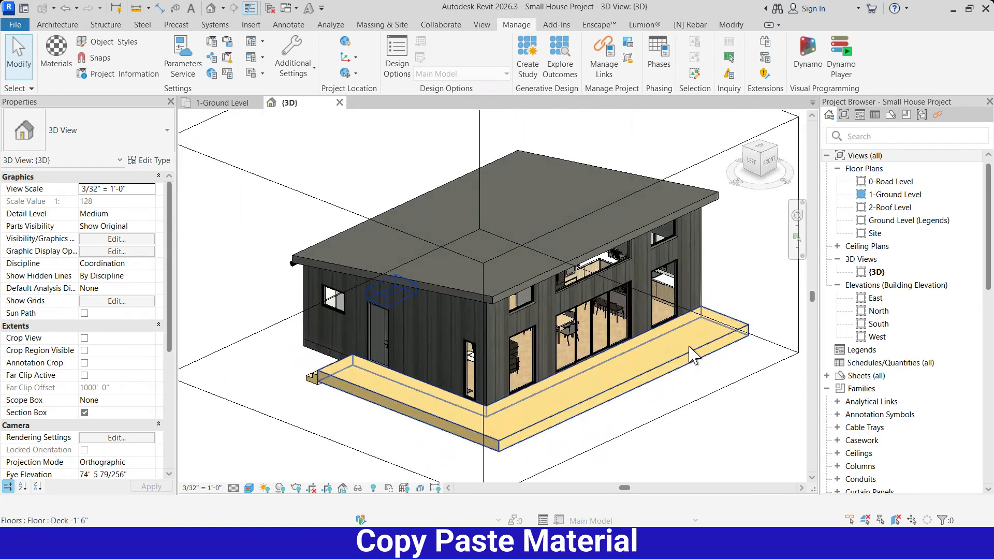
scroll(474, 301, up, 2)
click(456, 285)
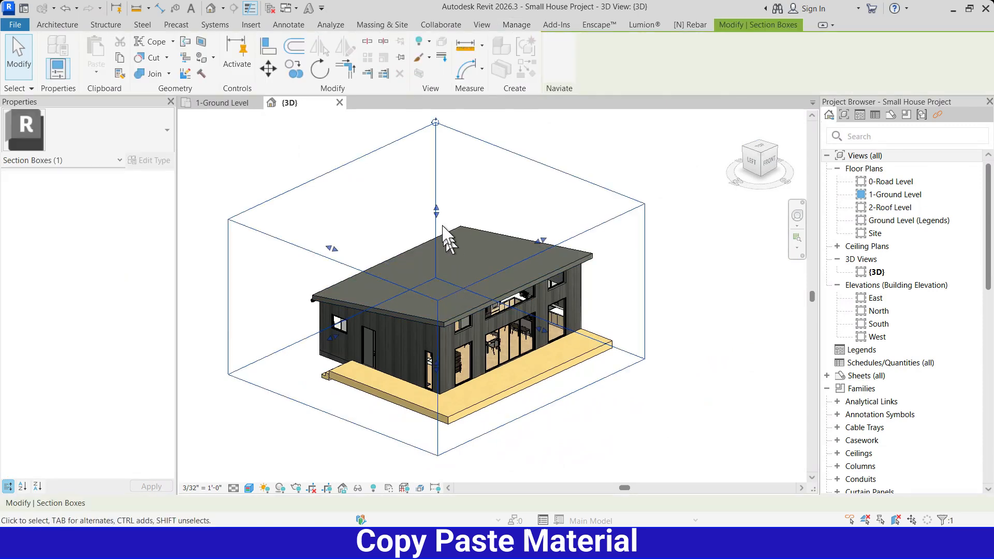
drag(443, 292, 443, 291)
shift+middle_drag(541, 233, 500, 418)
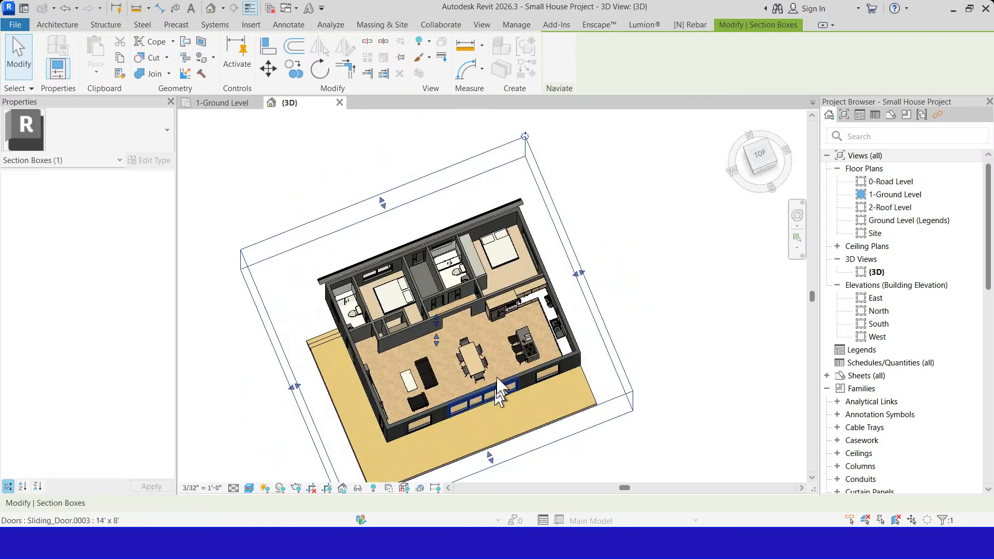
scroll(479, 329, down, 2)
scroll(444, 365, up, 3)
key(Escape)
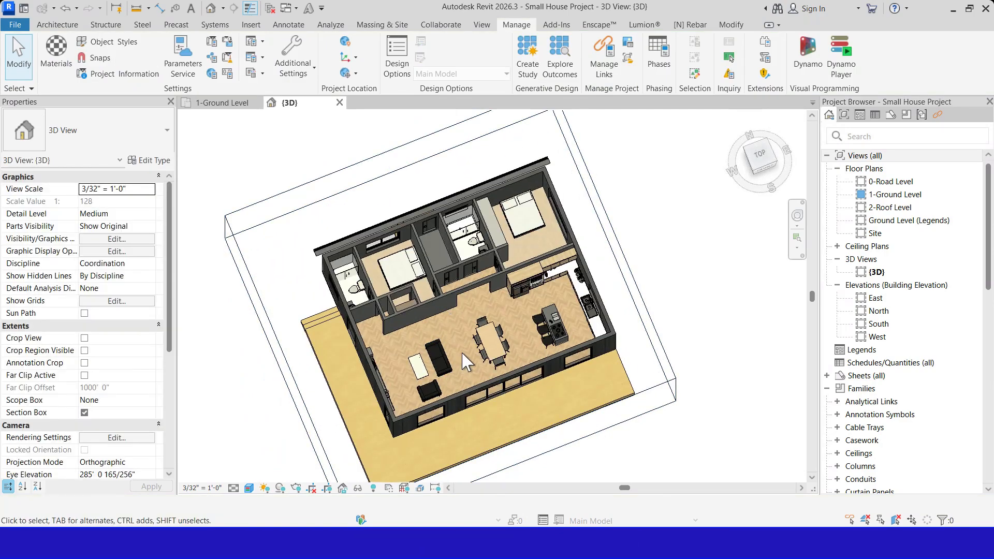
Step: Open the 1-Ground Level floor plan and change its visual style to show realistic material textures
click(223, 103)
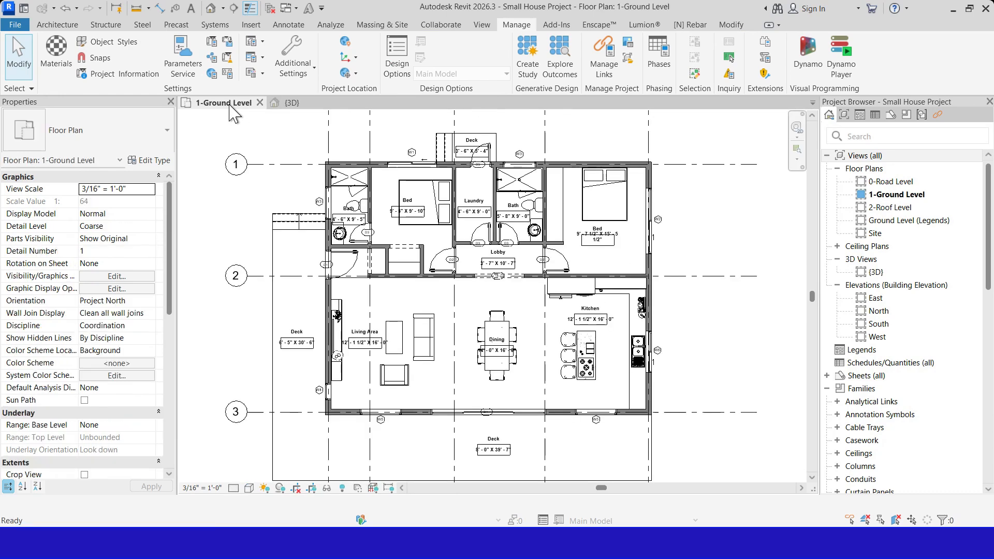
scroll(474, 239, down, 2)
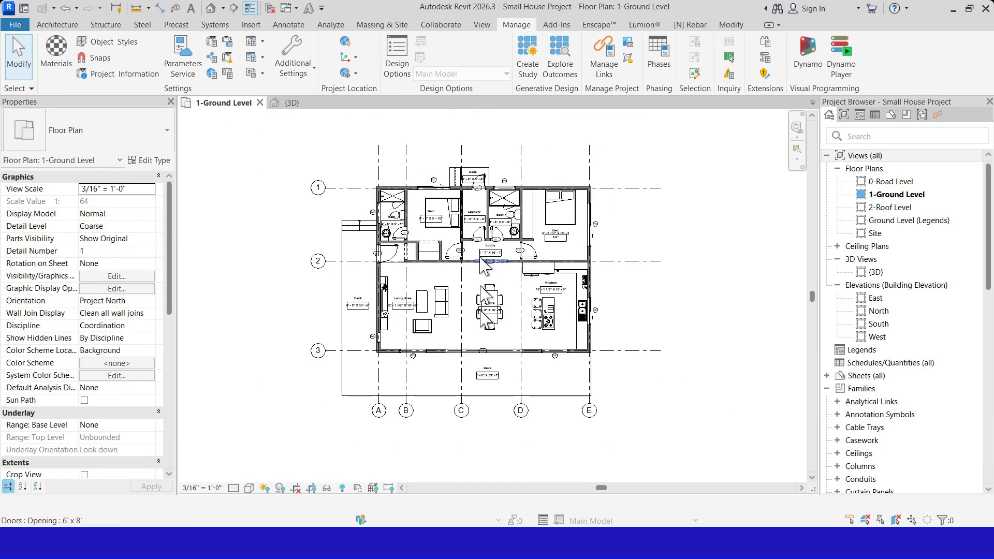
click(249, 487)
click(311, 486)
scroll(490, 293, up, 1)
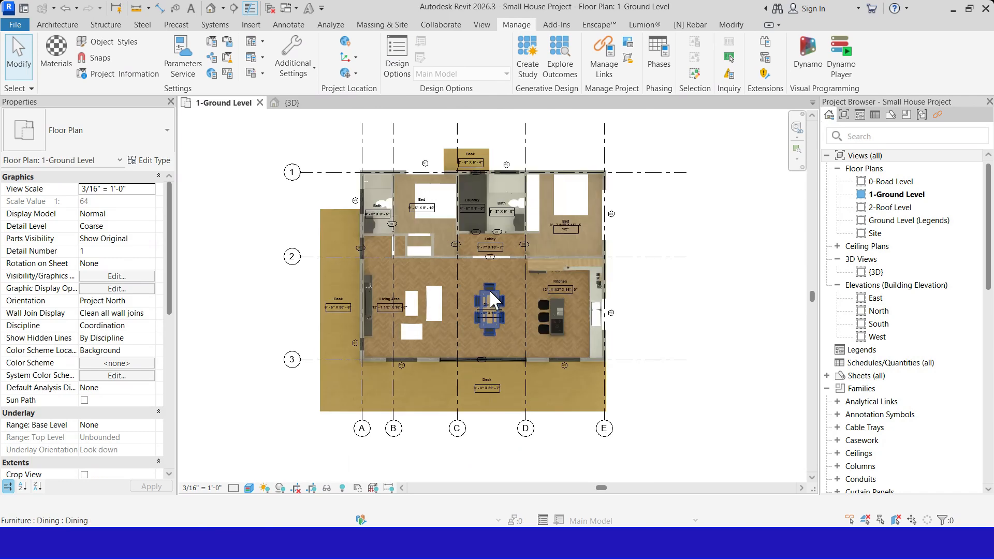
scroll(490, 291, up, 3)
scroll(500, 278, down, 2)
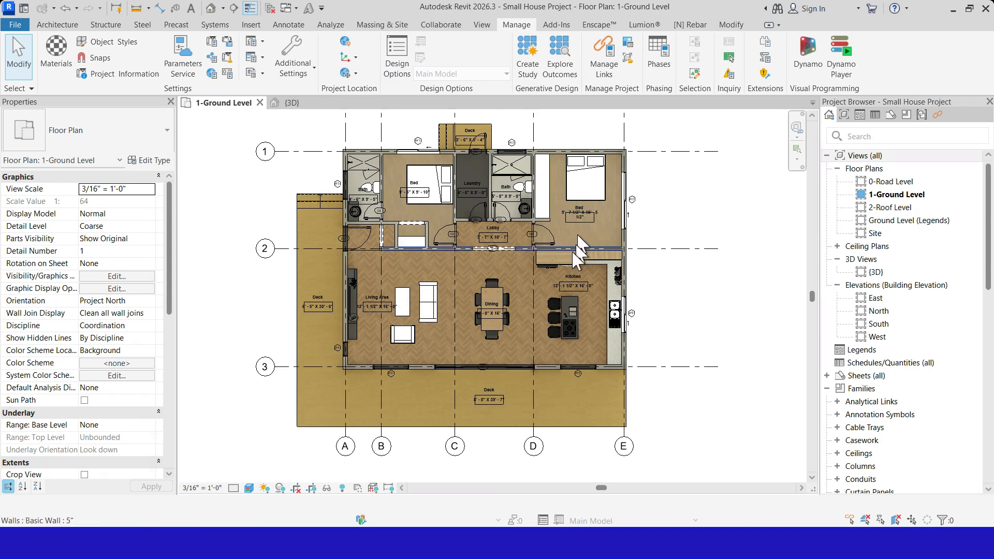
scroll(523, 208, up, 3)
scroll(511, 253, down, 3)
middle_drag(520, 323, 527, 300)
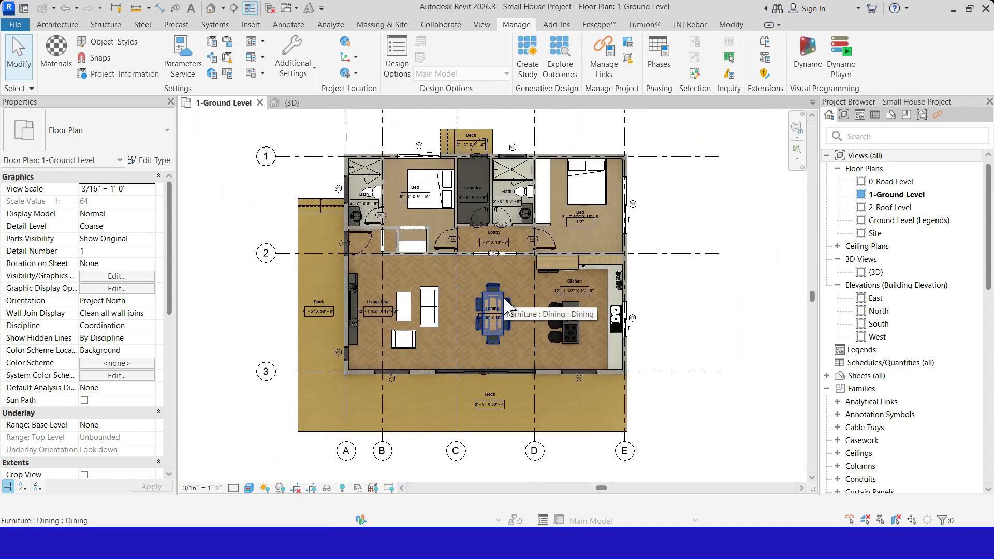